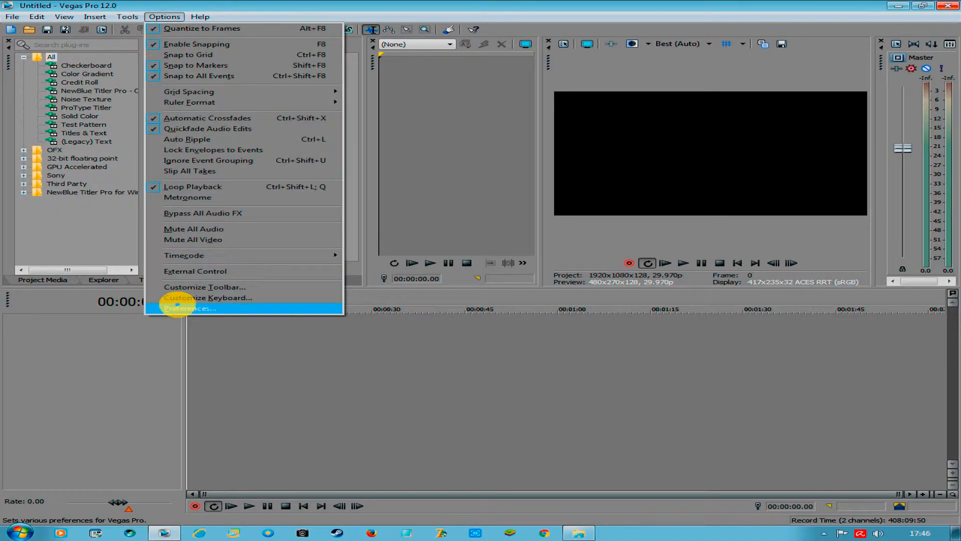
- Open the editing preferences and set the new still image length to 7 seconds
left_click(172, 306)
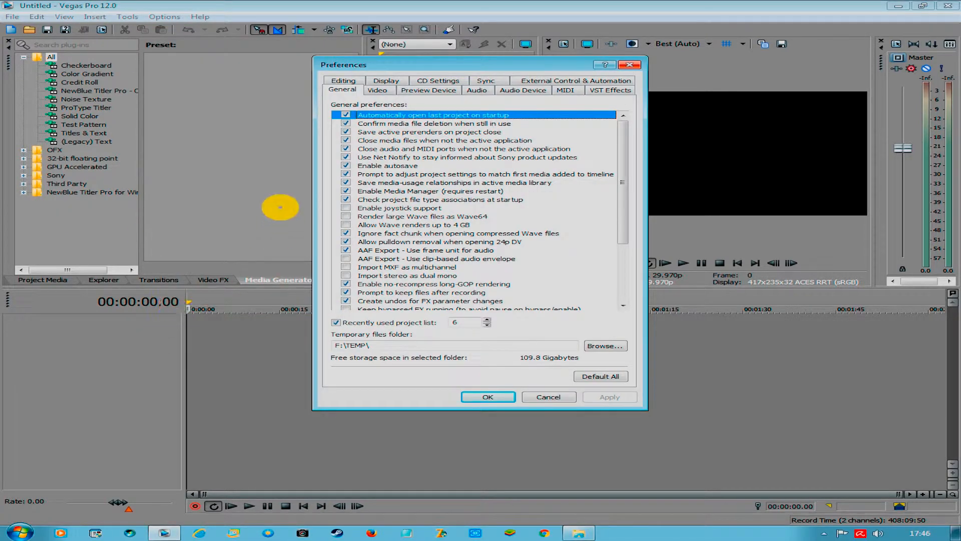
left_click(343, 80)
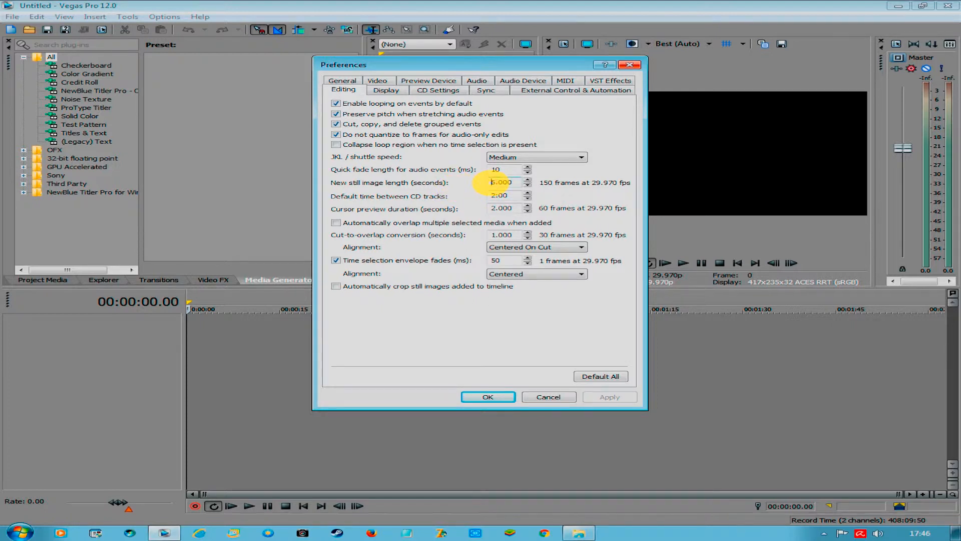
key("Delete")
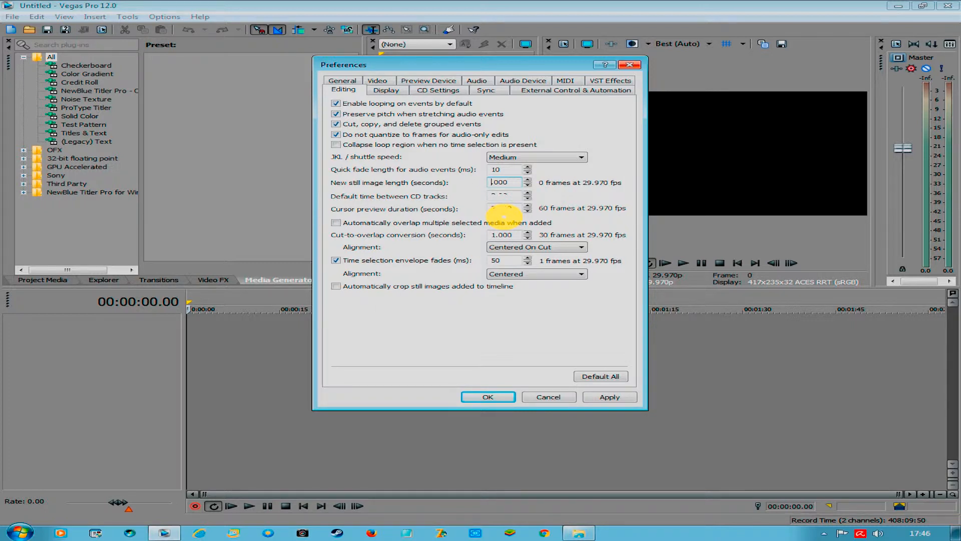
type("7")
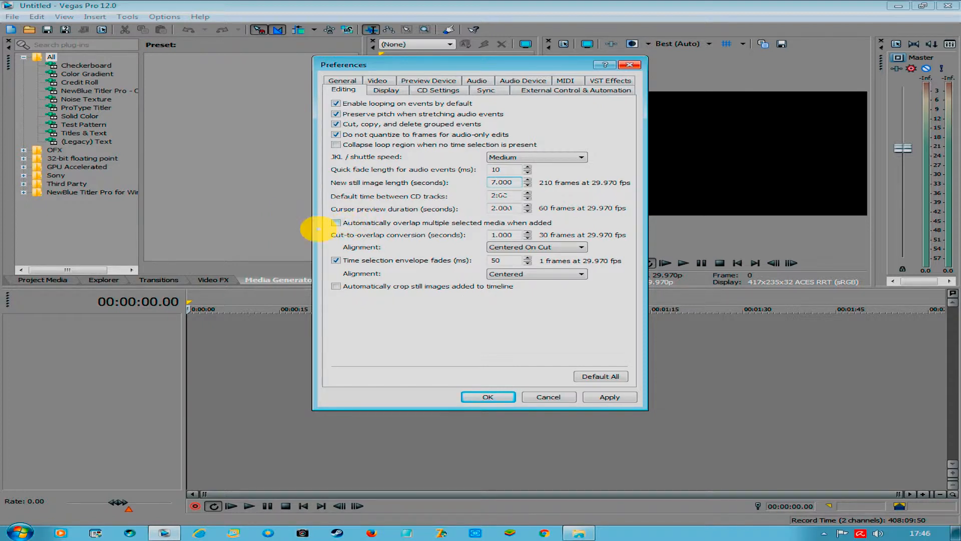
- Enable automatic overlap of multiple selected media, set the cut-to-overlap conversion to 1.500 seconds, and apply the preferences
left_click(334, 222)
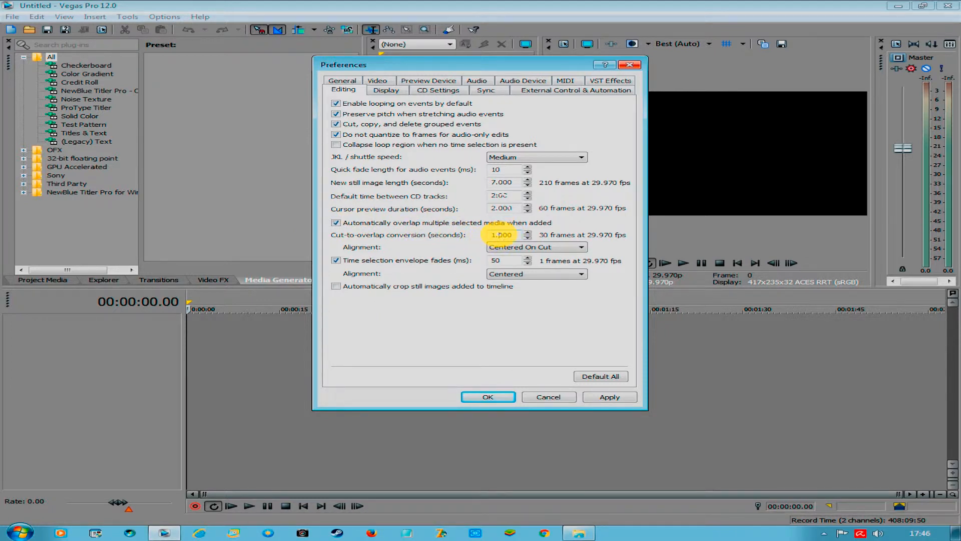
left_click(498, 234)
key("Delete")
type("5")
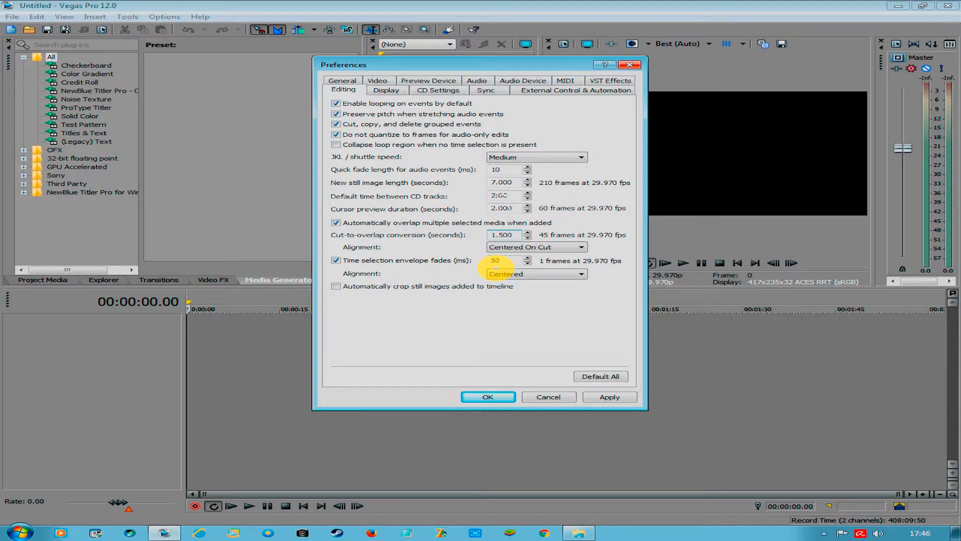
left_click(610, 396)
left_click(611, 395)
left_click(492, 395)
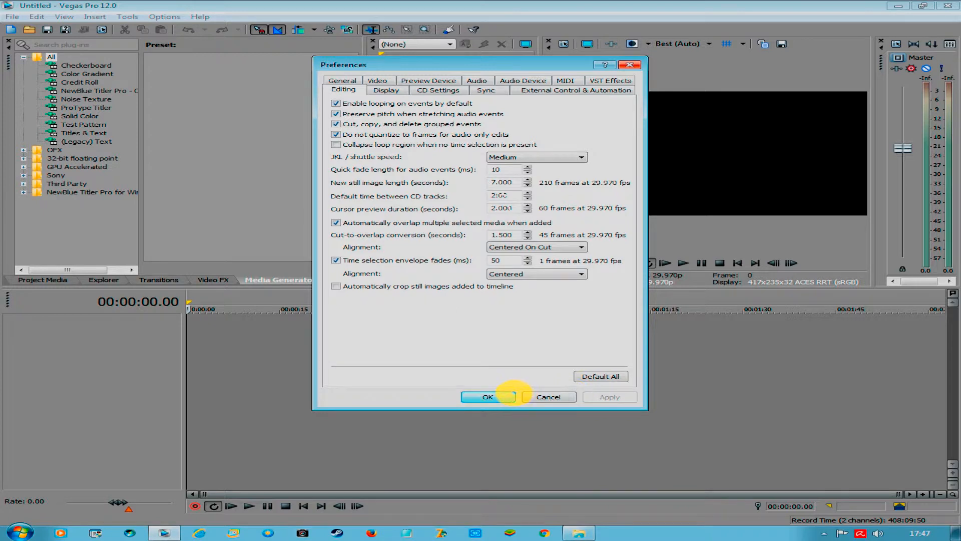
- Insert a video track with an audio track below it, and select the video track
right_click(513, 393)
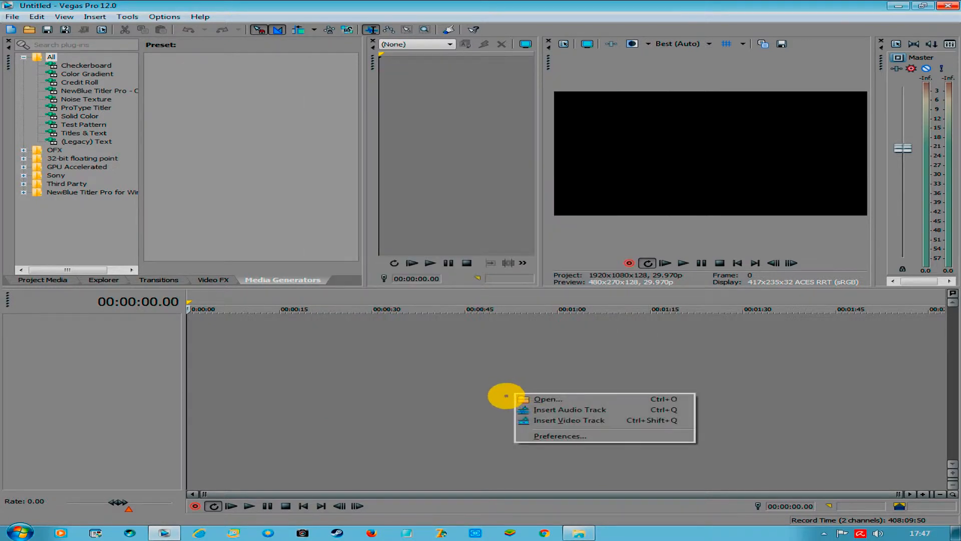
left_click(569, 420)
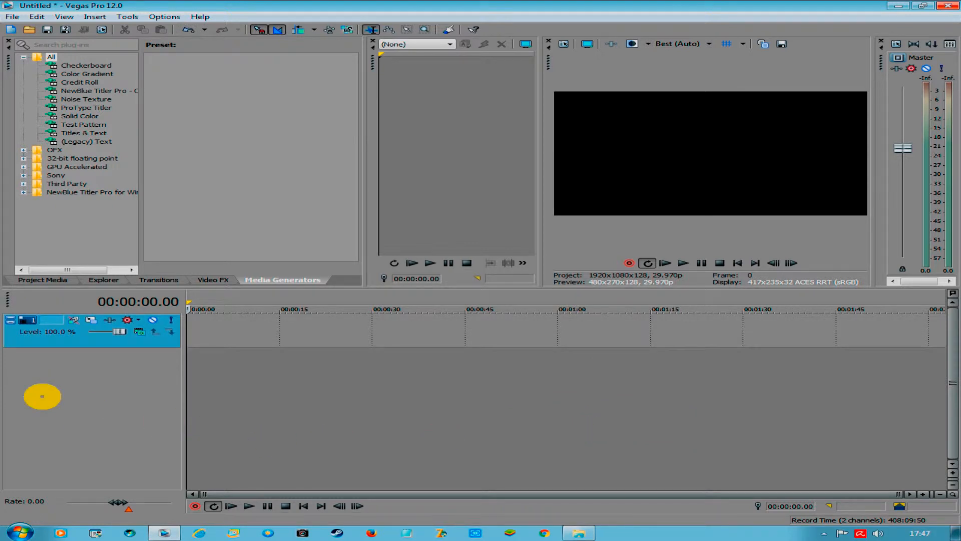
right_click(91, 381)
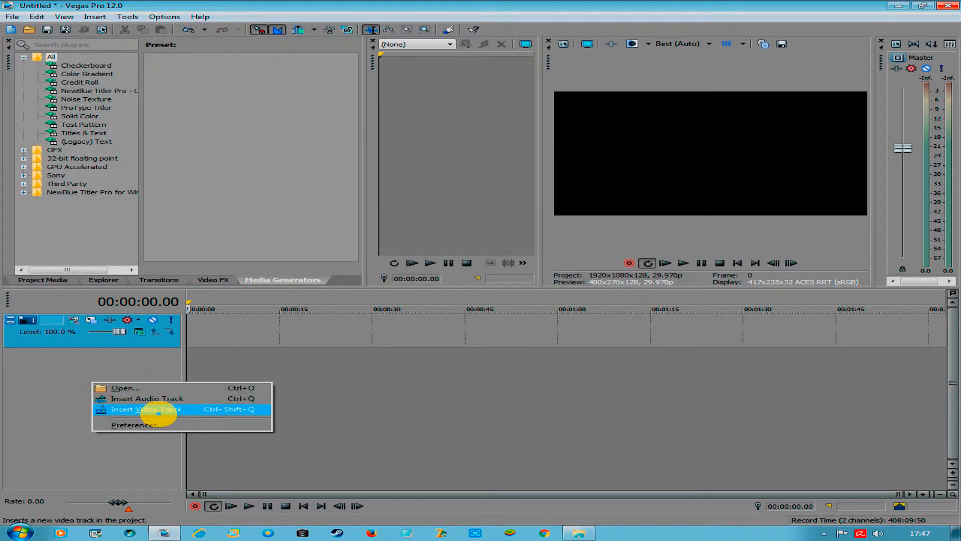
left_click(155, 399)
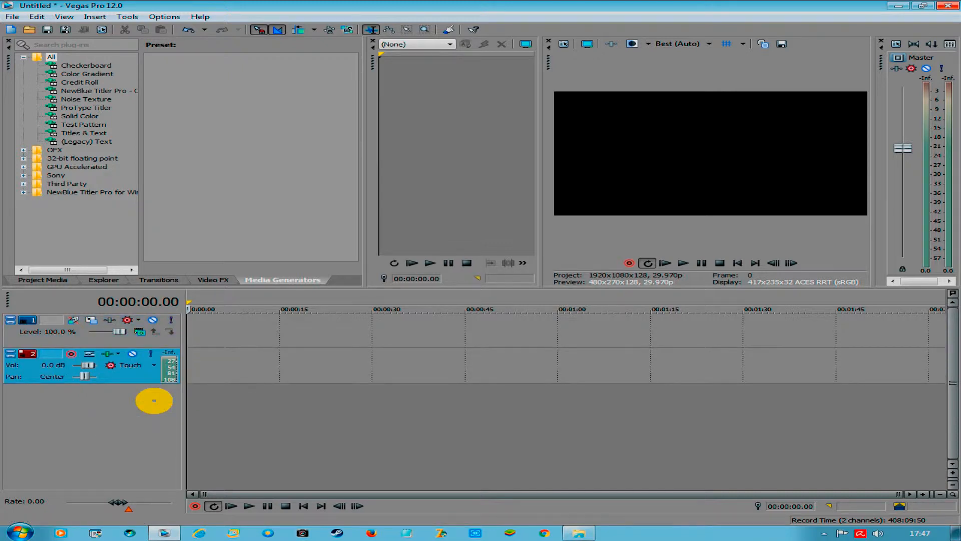
left_click(150, 335)
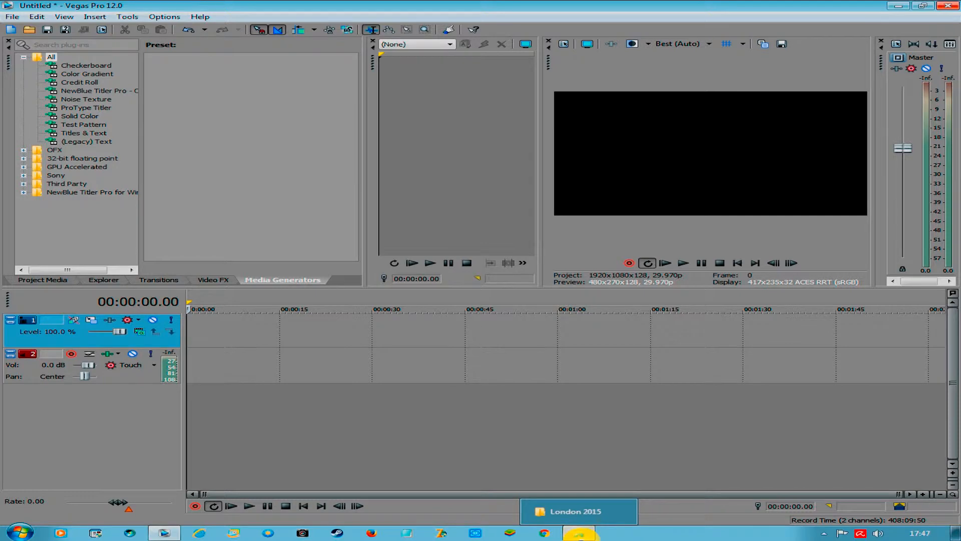
- Switch to the London 2015 photo folder and select DSCF4172, DSCF4173, DSCF4184, DSCF4188, DSCF4264 and DSCF4276 together with DSCF4166
left_click(579, 535)
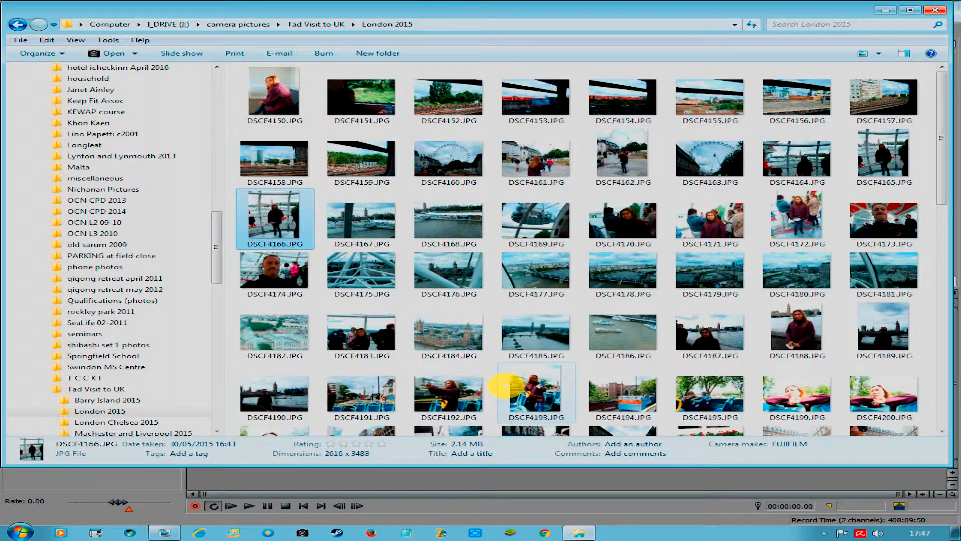
mouse_move(506, 386)
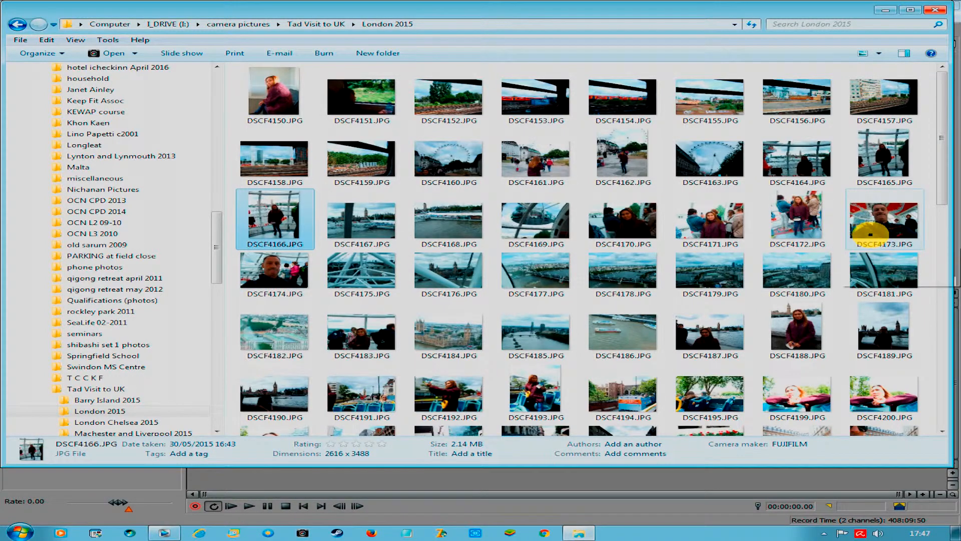
left_click(865, 233, "ctrl")
left_click(808, 235, "ctrl")
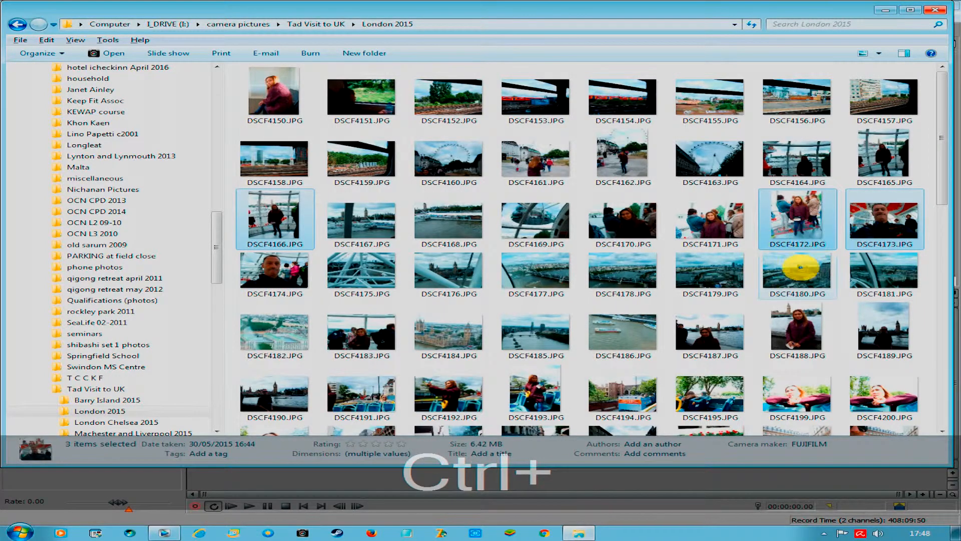
left_click(790, 324, "ctrl")
left_click(457, 325, "ctrl")
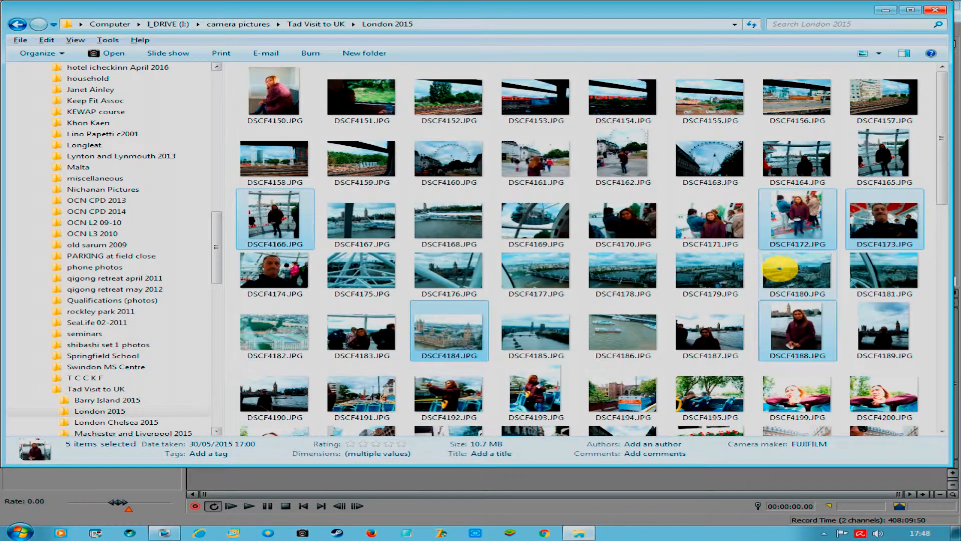
scroll(780, 294, "down", 10)
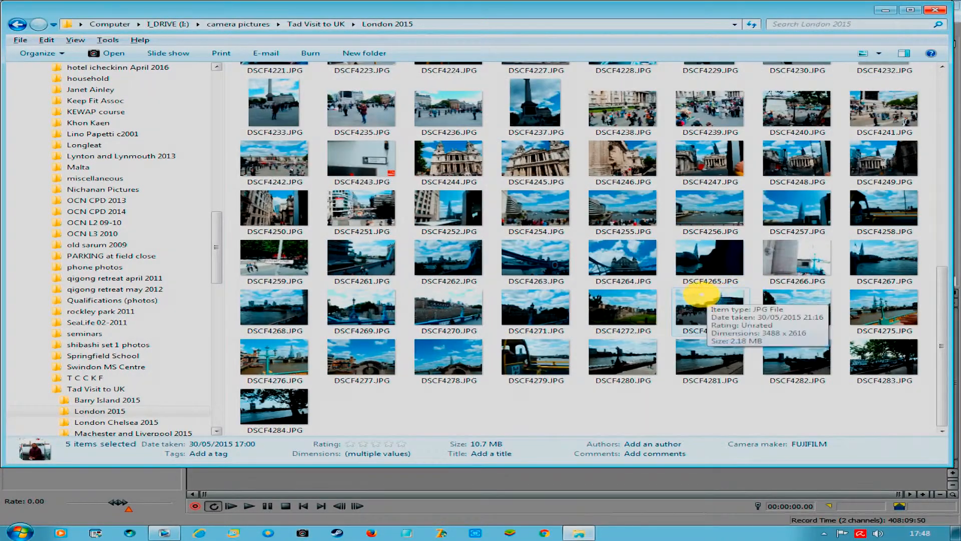
left_click(642, 268, "ctrl")
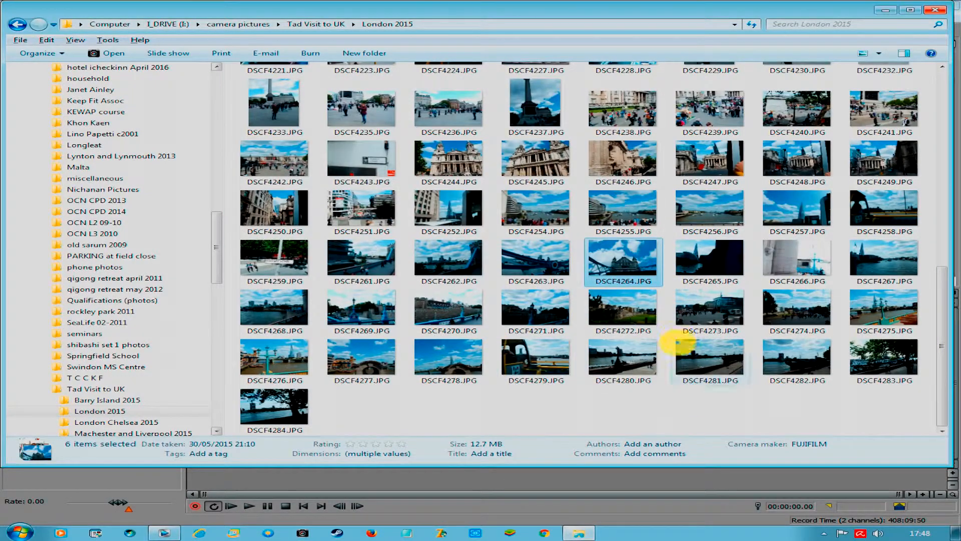
left_click(261, 361, "ctrl")
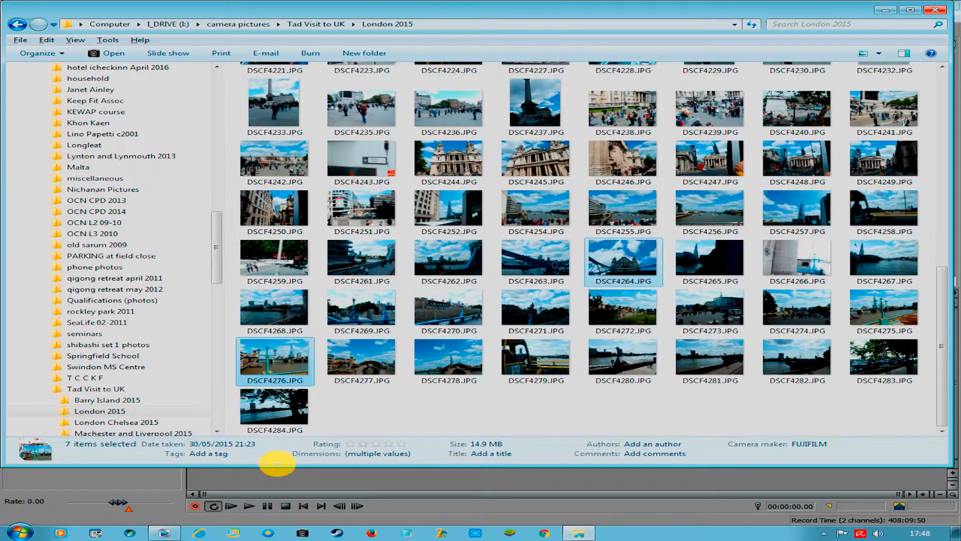
- Add the seven selected photos to the Vegas Pro timeline at about 6 seconds and move their track above the audio track
left_click(277, 464)
left_click_drag(277, 465, 288, 441)
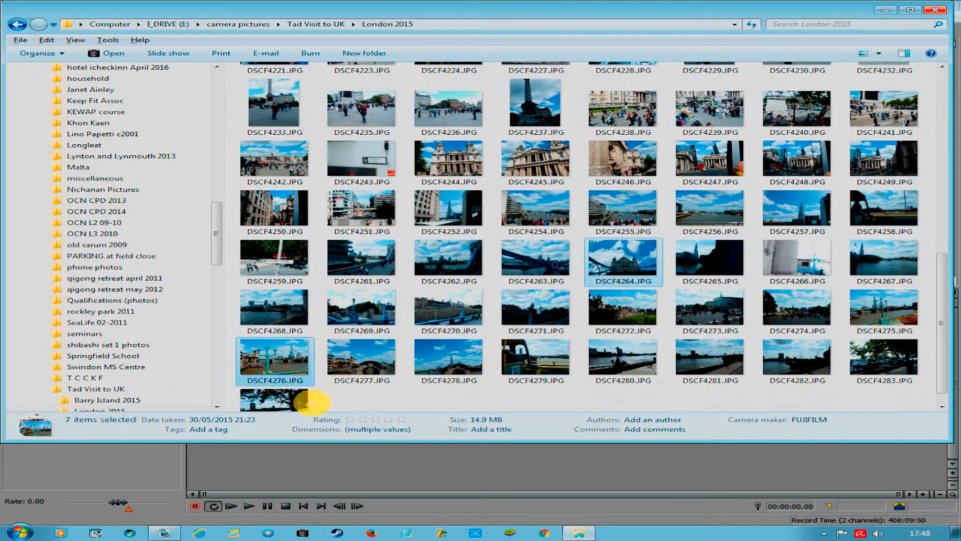
left_click(890, 10)
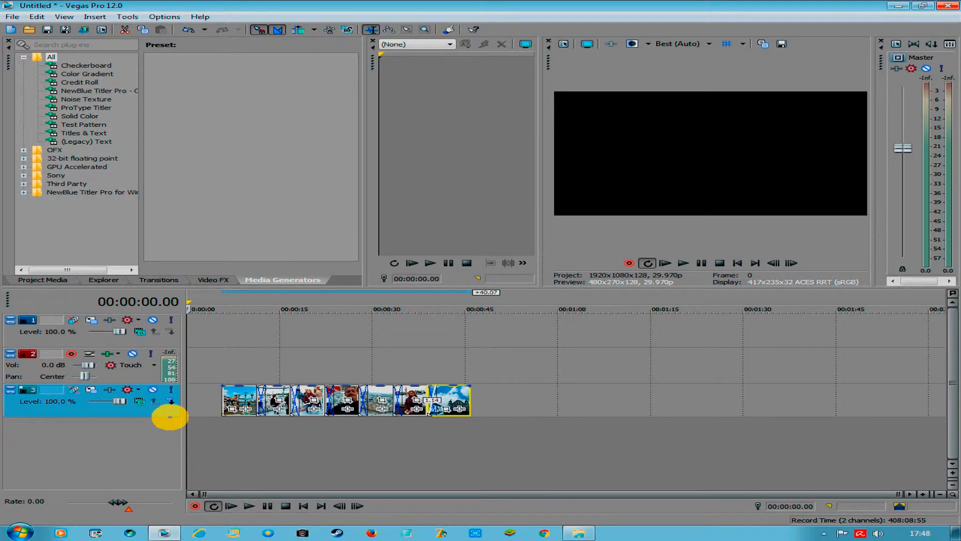
left_click_drag(159, 414, 154, 354)
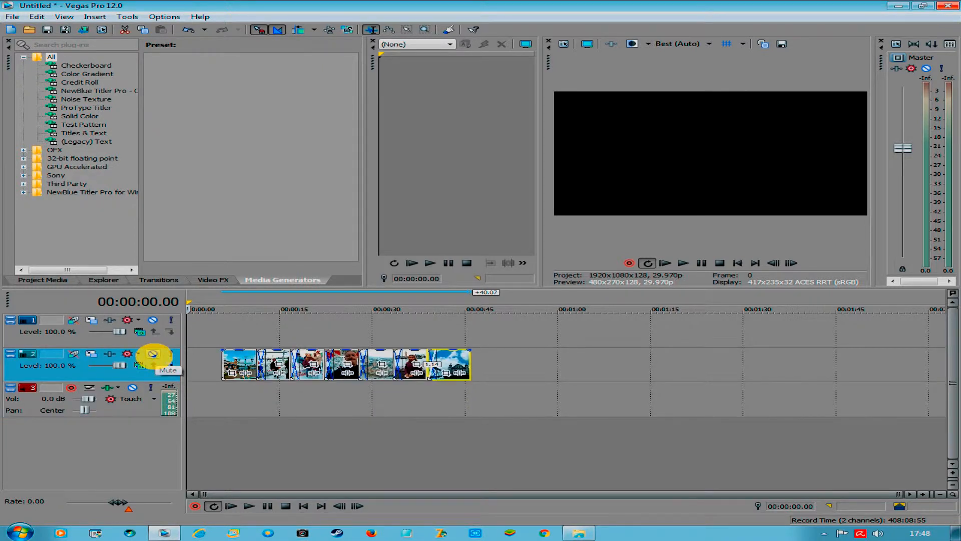
right_click(148, 343)
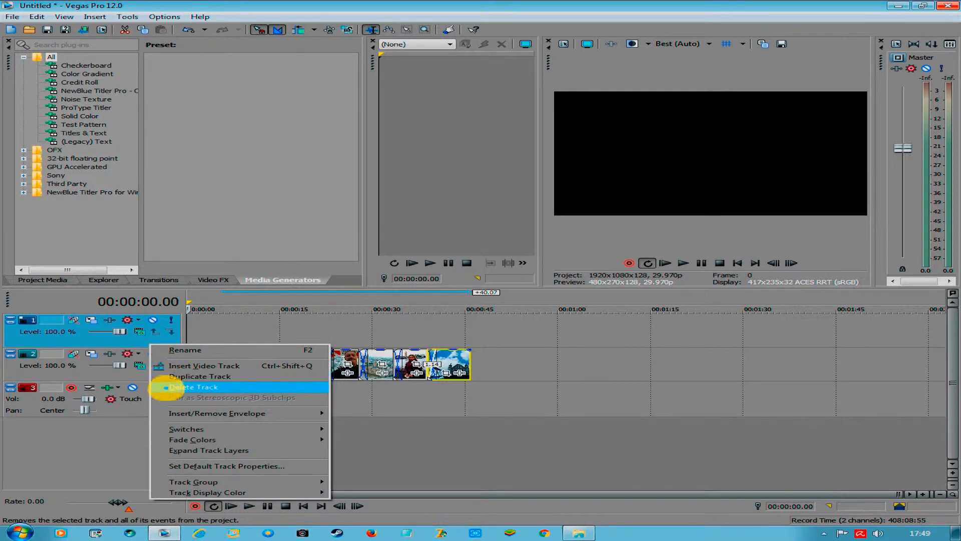
left_click(174, 376)
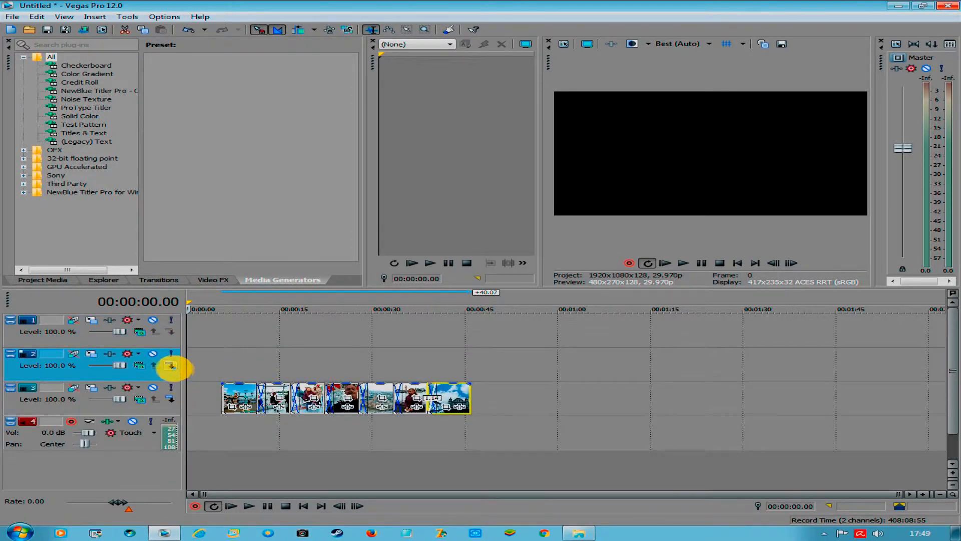
right_click(165, 372)
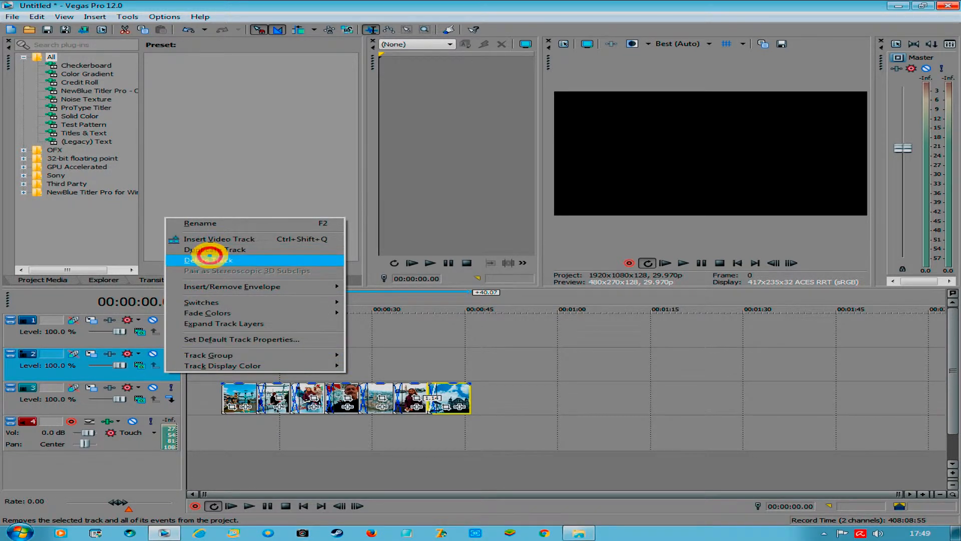
left_click(209, 258)
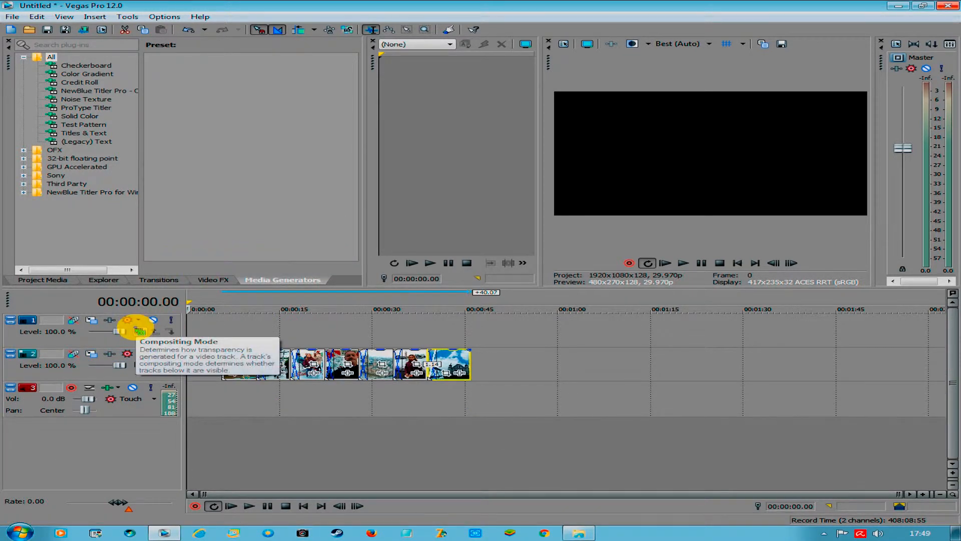
- Delete the empty video track above the photo track
right_click(116, 337)
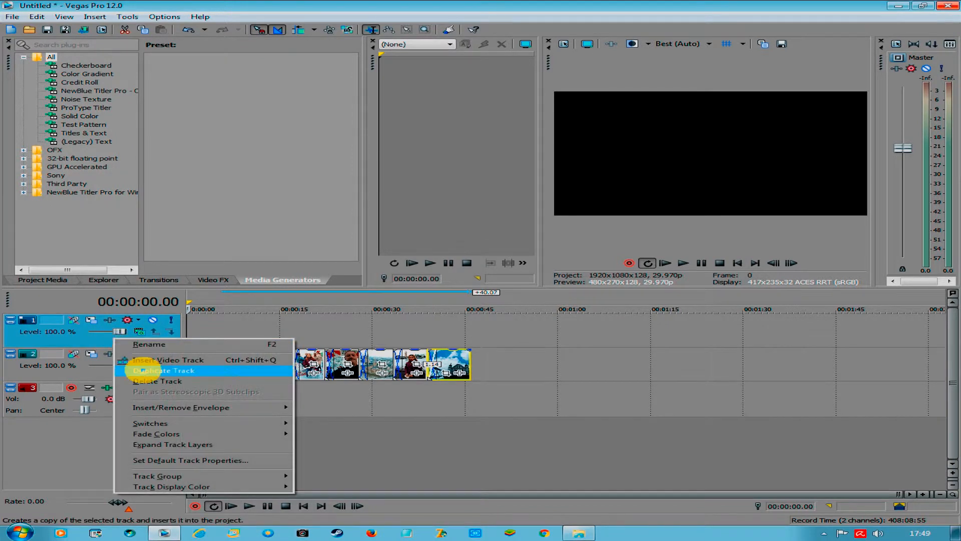
left_click(137, 381)
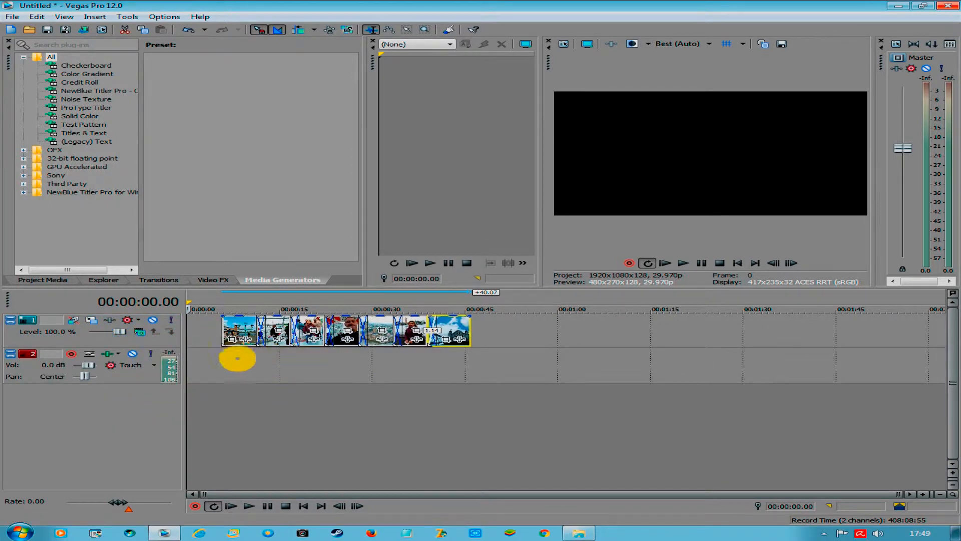
- Examine the overlap between the first and second photos on the timeline
left_click(257, 358)
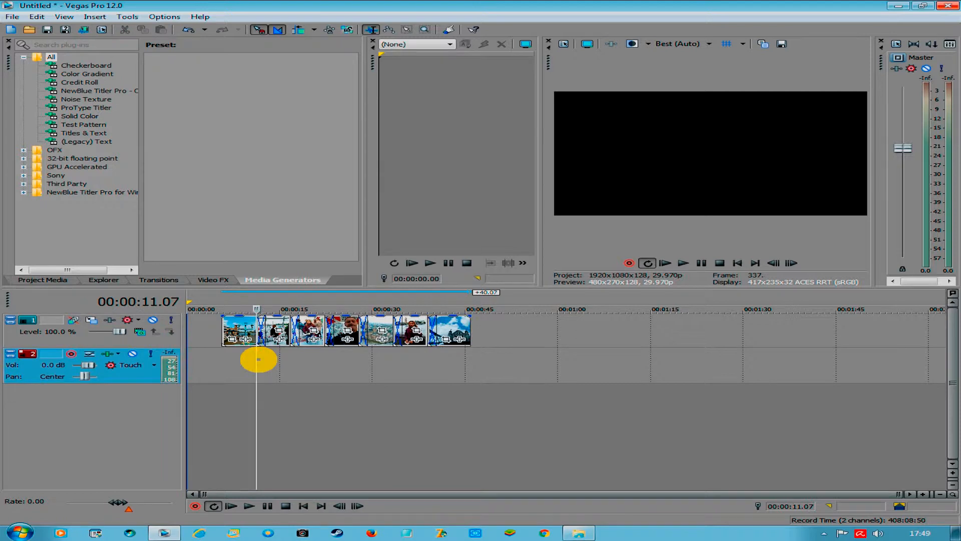
scroll(259, 359, "up", 3)
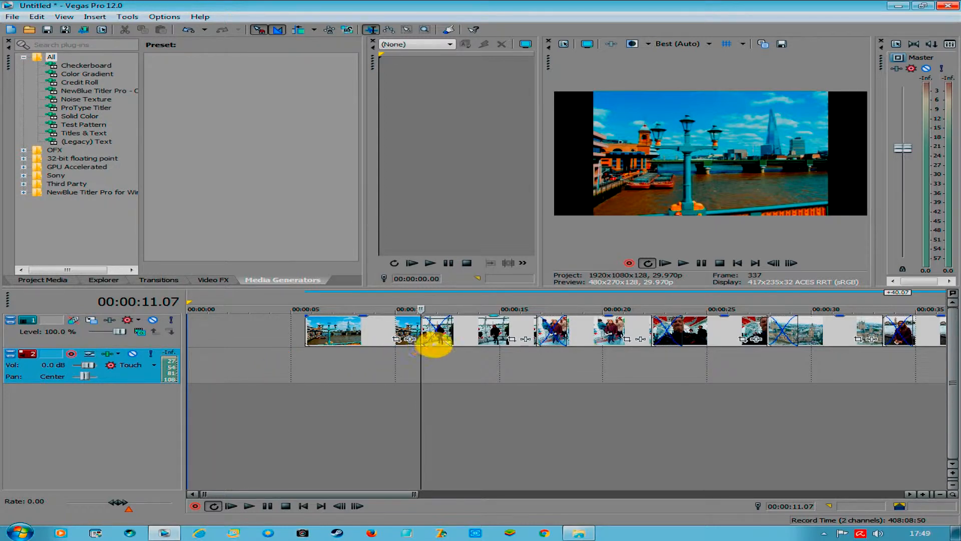
left_click(451, 336)
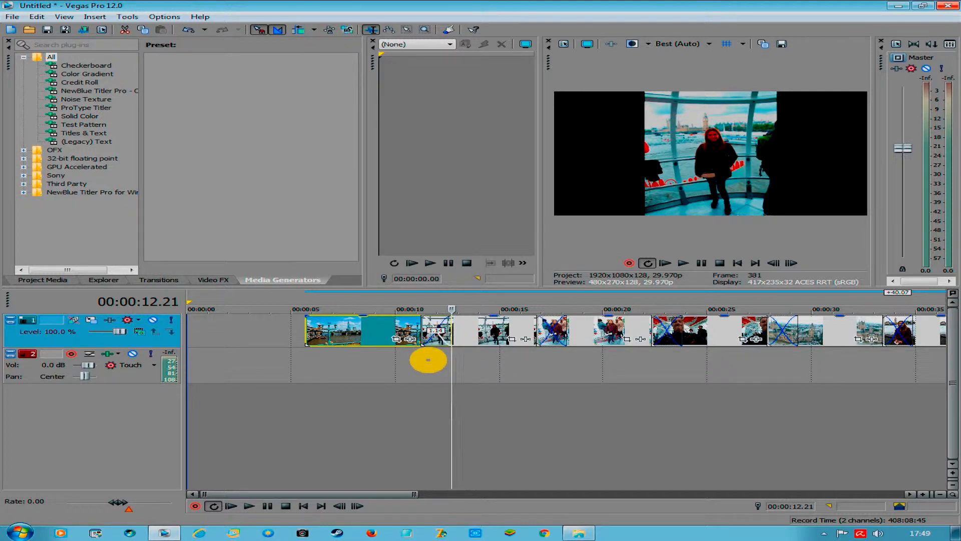
- Play the slideshow from 00:00:06.00 to check the crossfades between photos, and select the first photo event
left_click(311, 364)
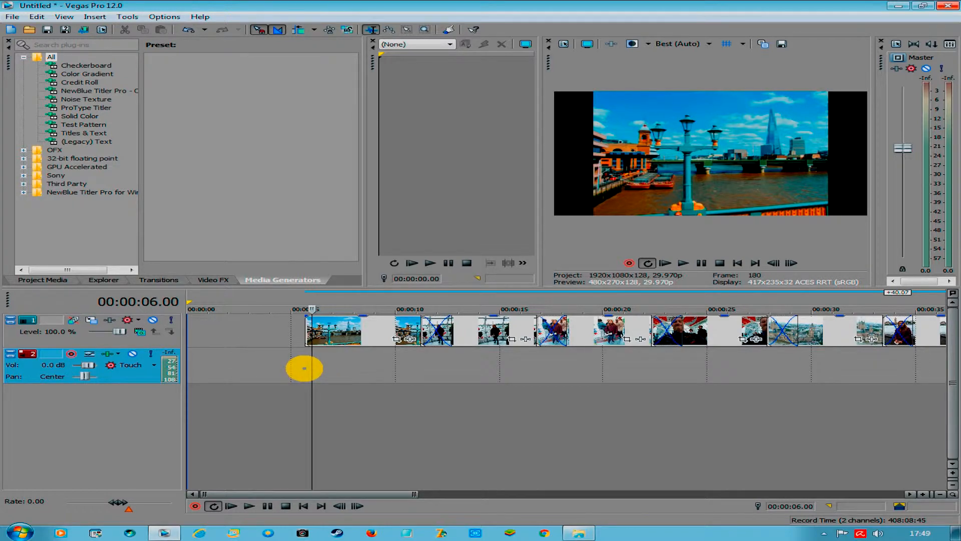
key("space")
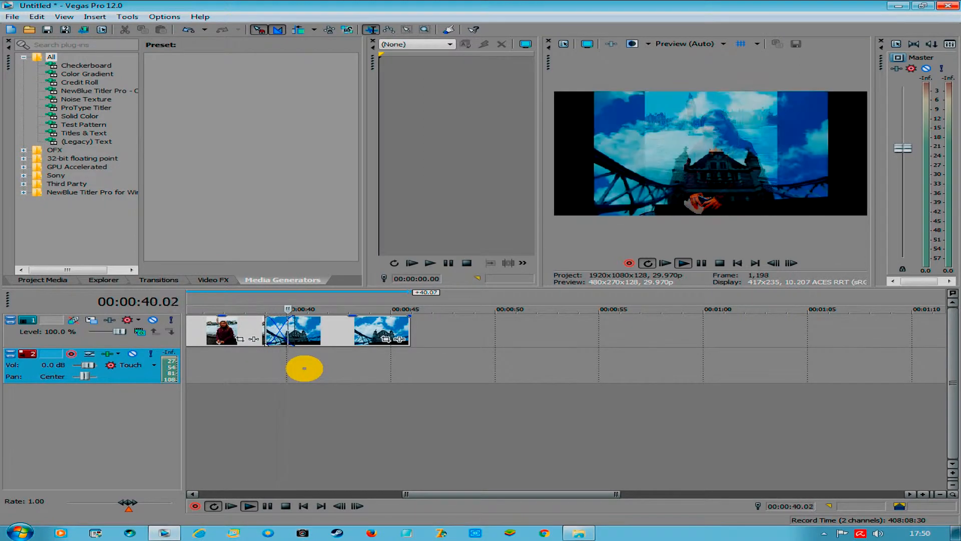
key("space")
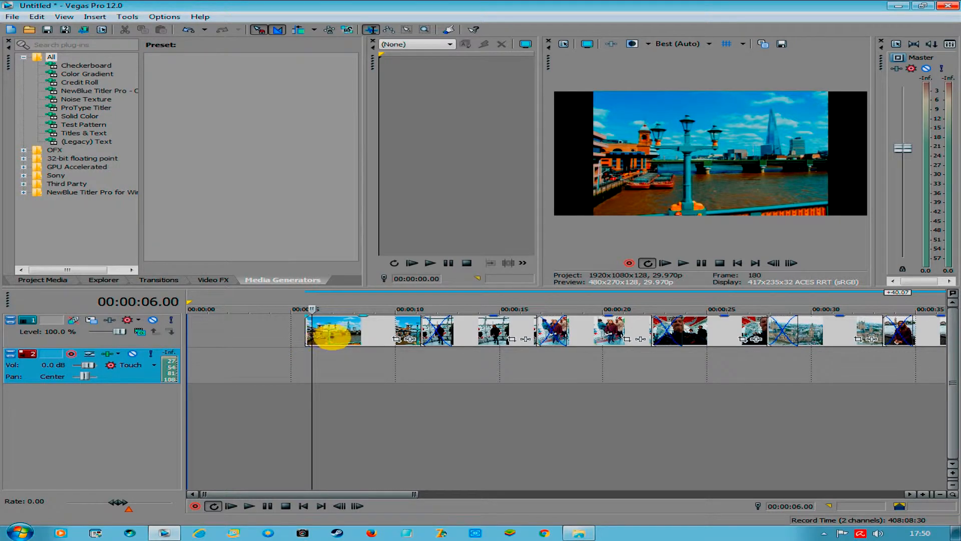
left_click(332, 337)
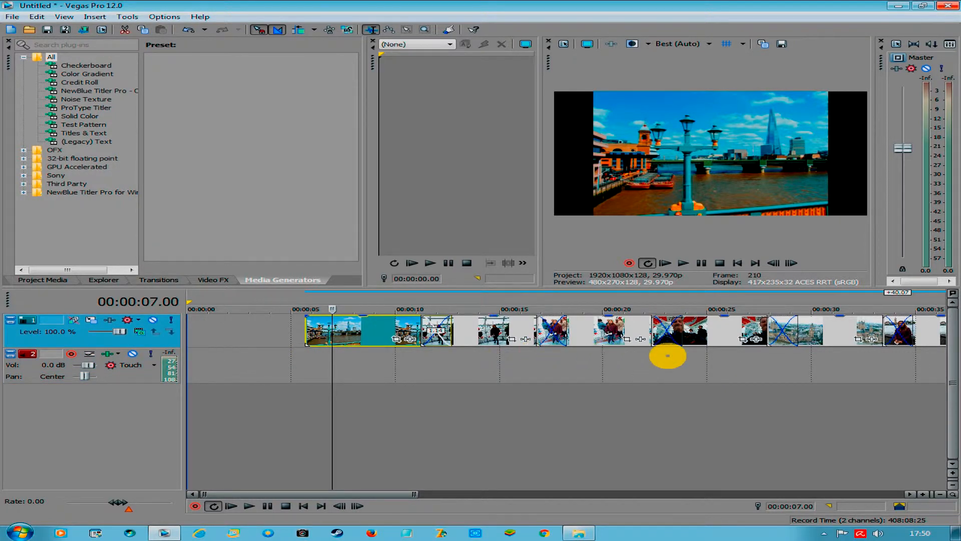
- Move all seven photos together earlier on the timeline so the first one starts at about 1 second
scroll(663, 354, "down", 3)
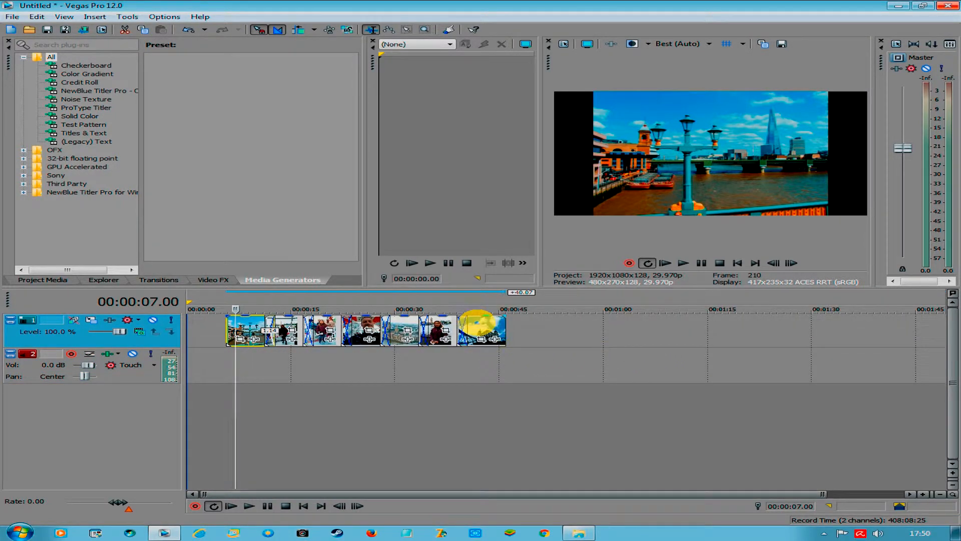
left_click(477, 324, "shift")
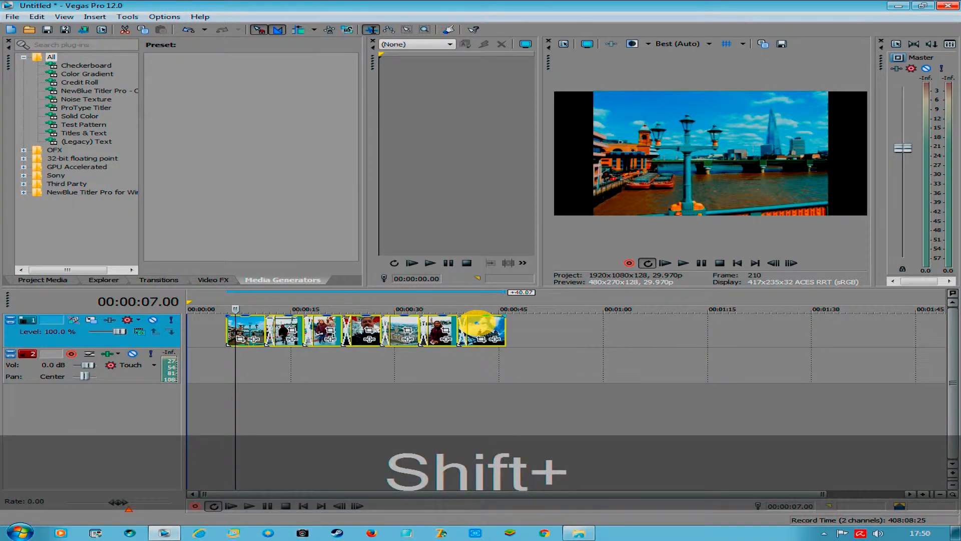
left_click_drag(244, 328, 212, 324)
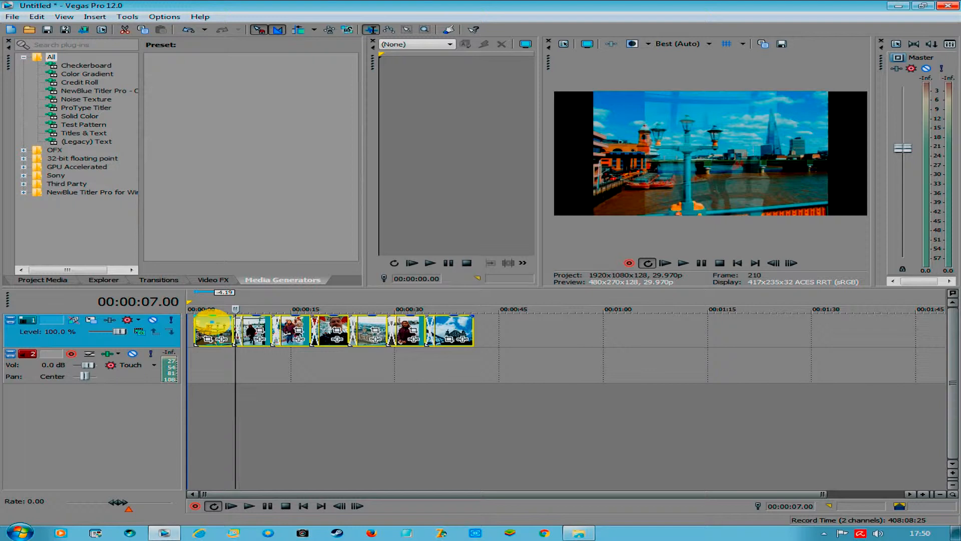
scroll(212, 324, "down", 1)
left_click(212, 324)
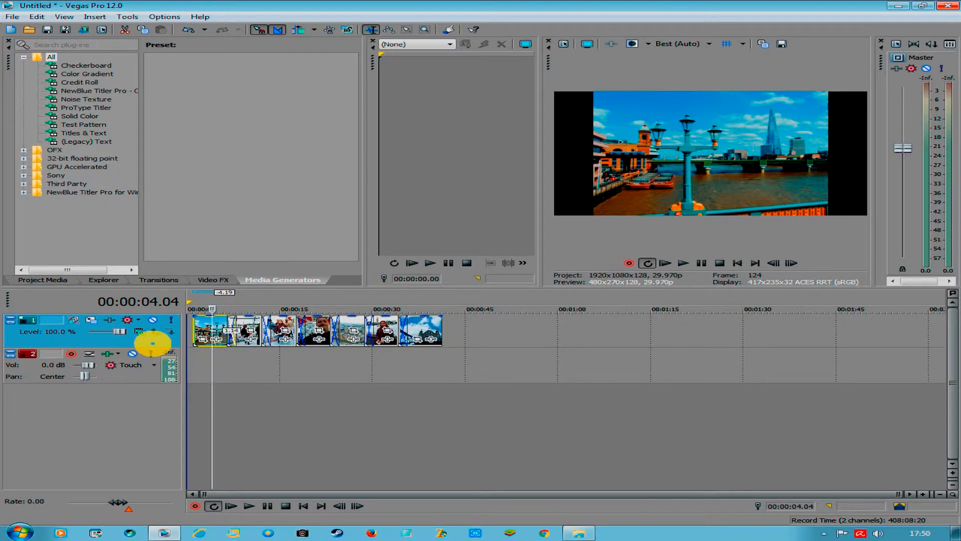
- Insert a video track above the photo track and make the photo track its compositing child
right_click(152, 344)
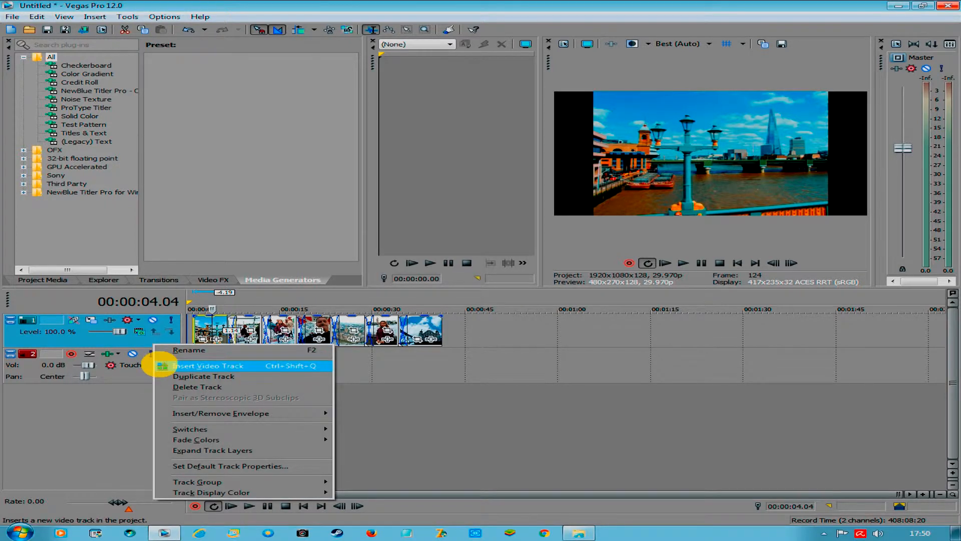
left_click(160, 363)
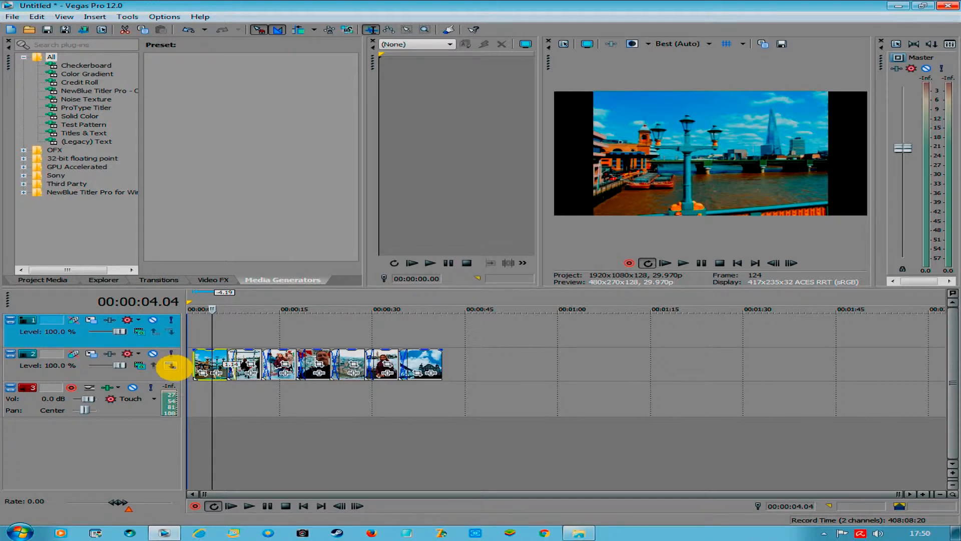
left_click(171, 365)
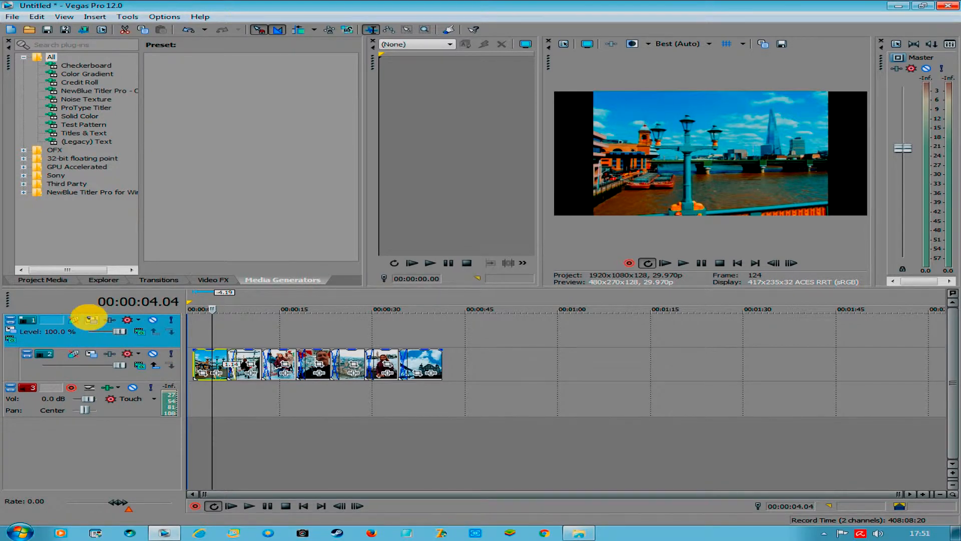
- Open Track Motion for the new parent track and set the keyframe type to Smooth
left_click(91, 320)
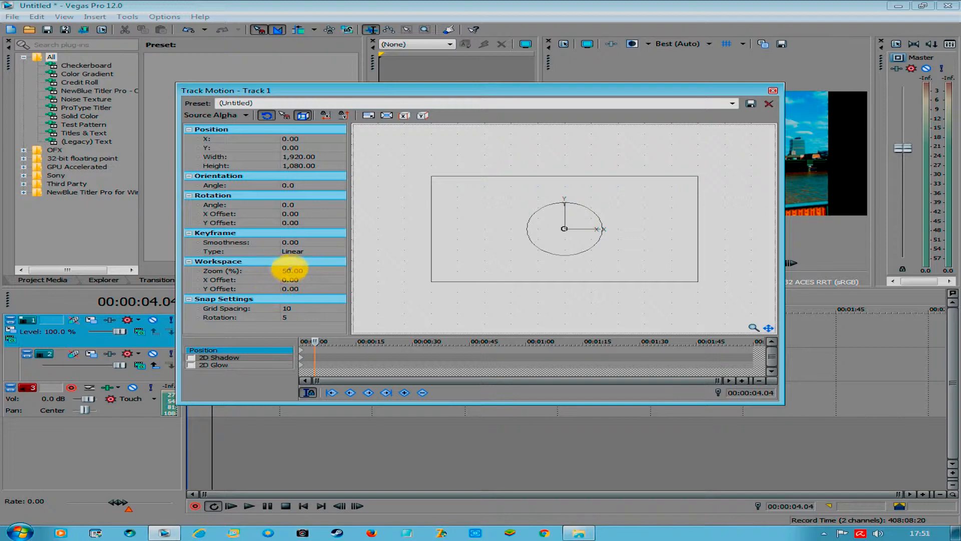
left_click(298, 250)
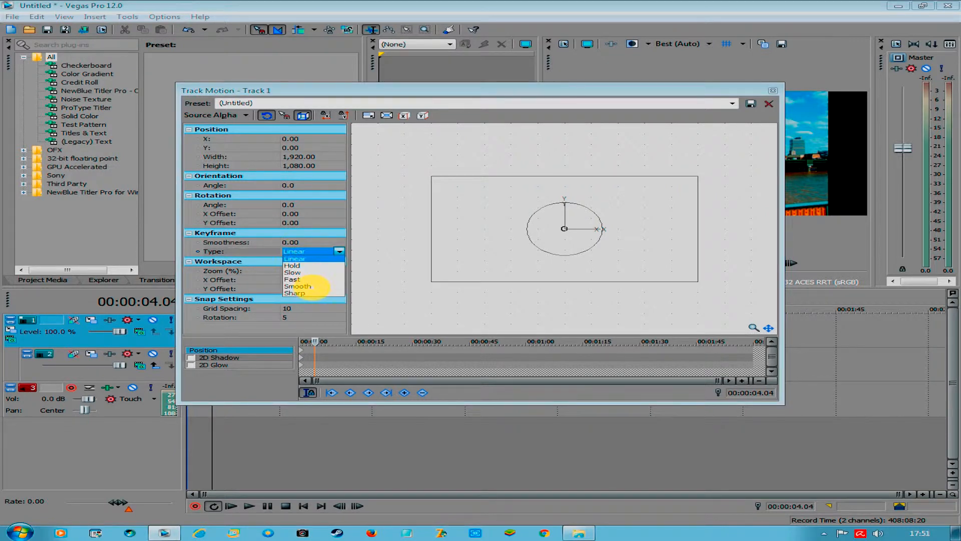
left_click(298, 286)
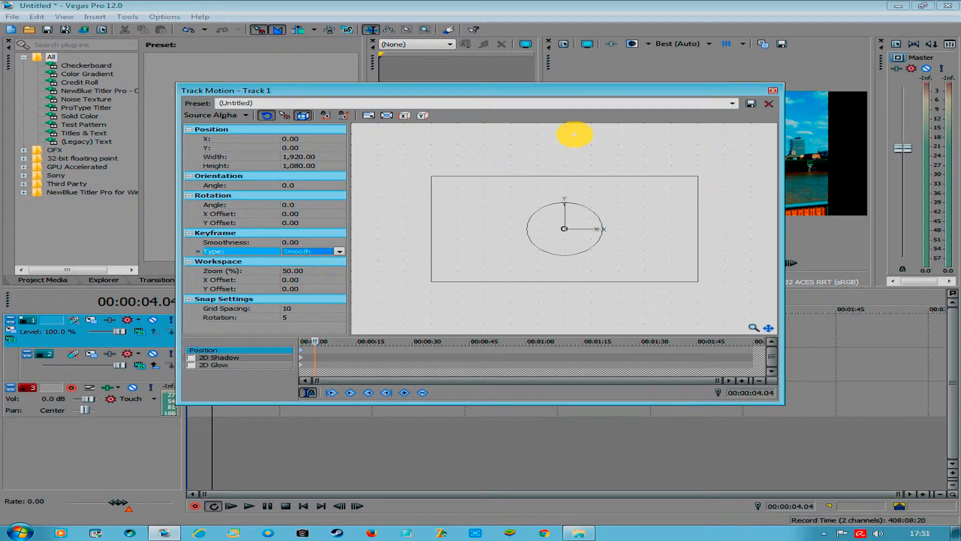
- Apply the (Default) track motion preset to the parent track, set its keyframe type to Smooth, and close Track Motion
left_click(732, 103)
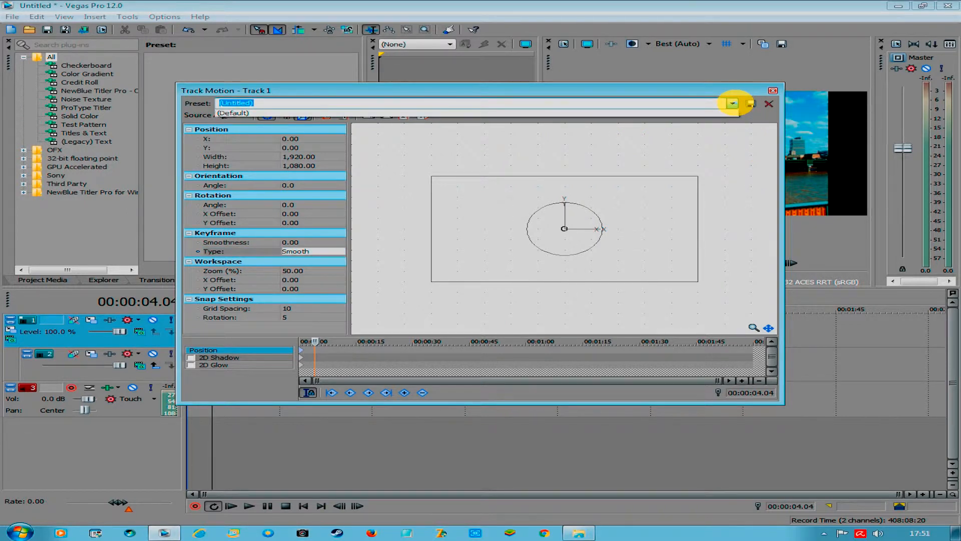
left_click(732, 103)
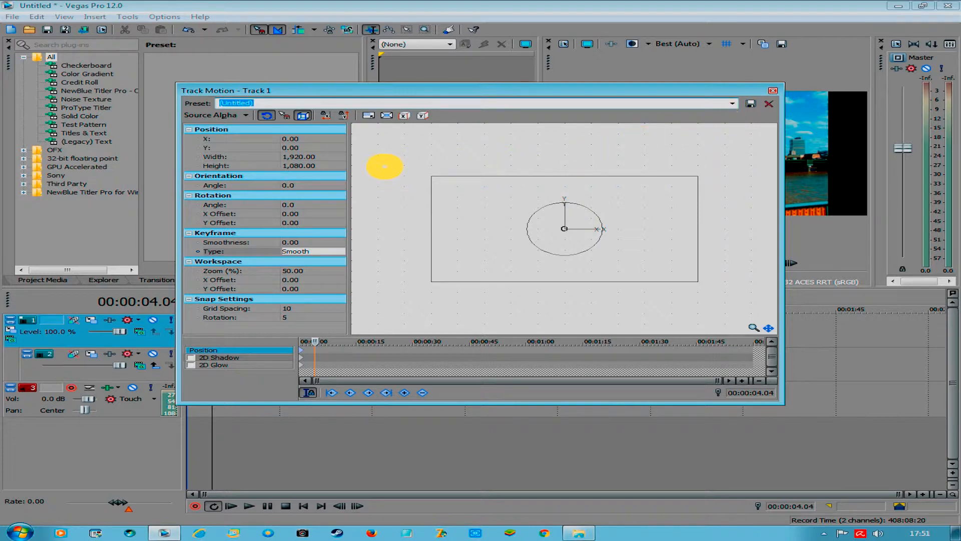
scroll(295, 198, "down", 1)
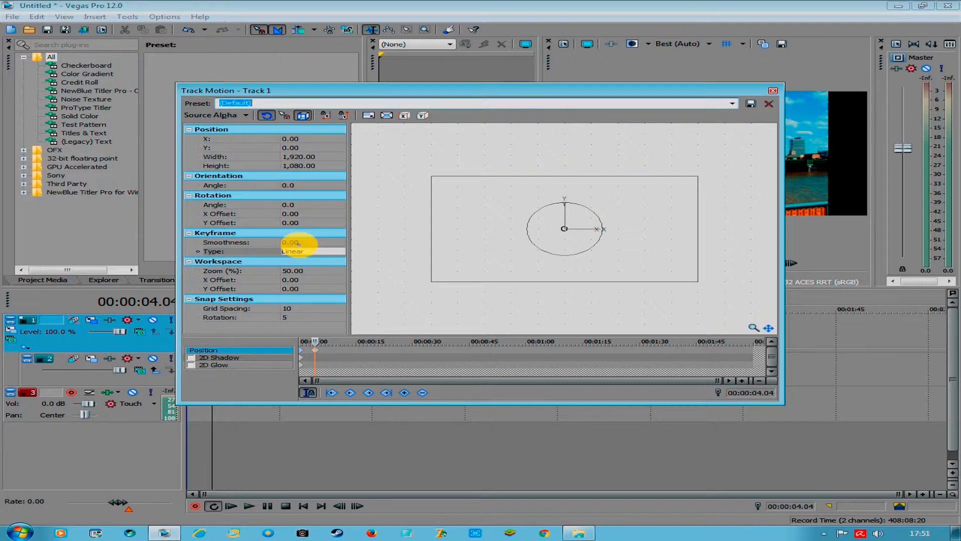
left_click(297, 252)
left_click(293, 286)
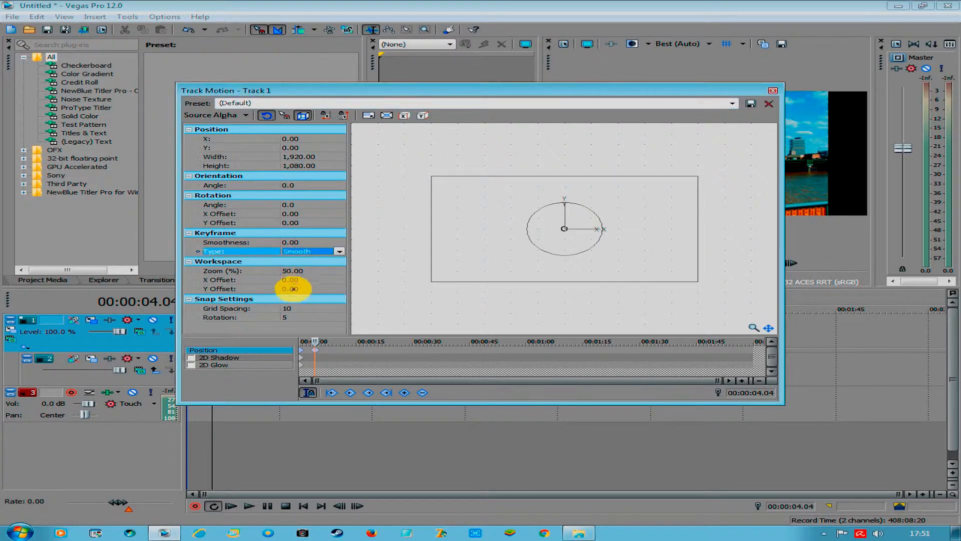
left_click(291, 298)
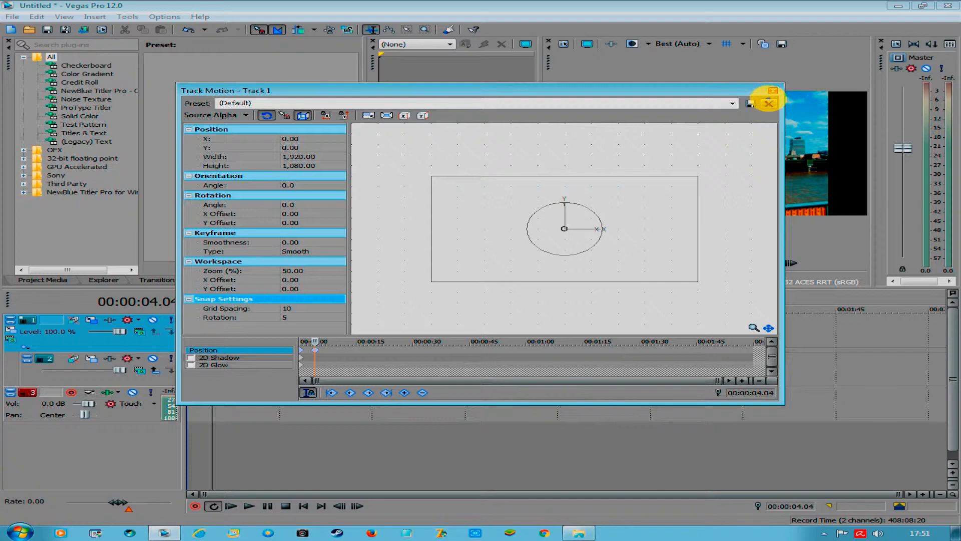
left_click(773, 90)
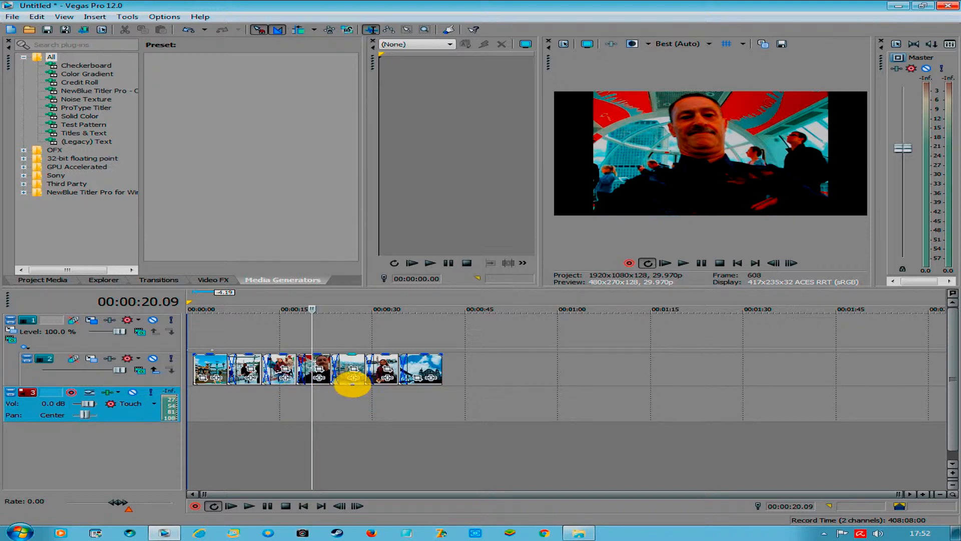
- Turn off Maintain Aspect Ratio for the fourth, fifth and last photos so they fill the frame
left_click(319, 360)
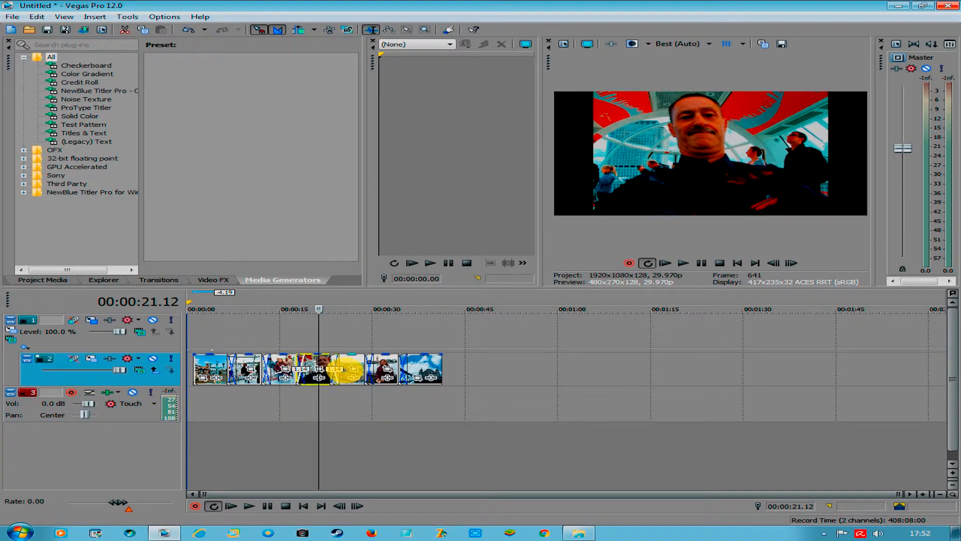
left_click(344, 368)
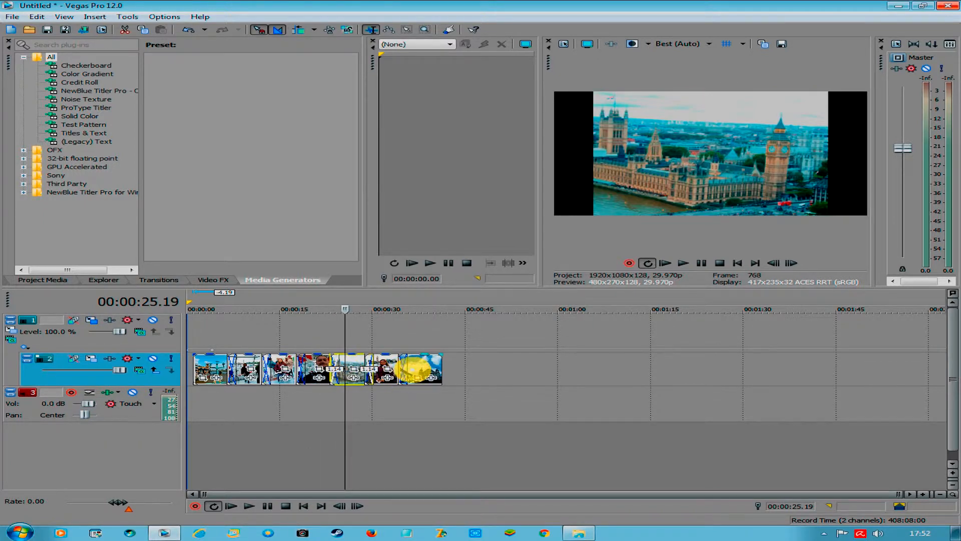
left_click(407, 369)
key("ctrl")
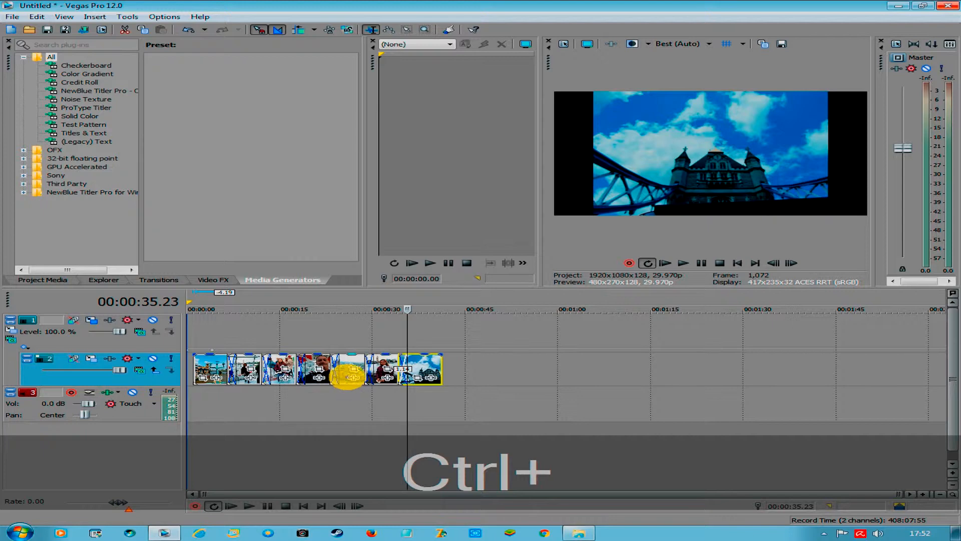
left_click(349, 373, "ctrl")
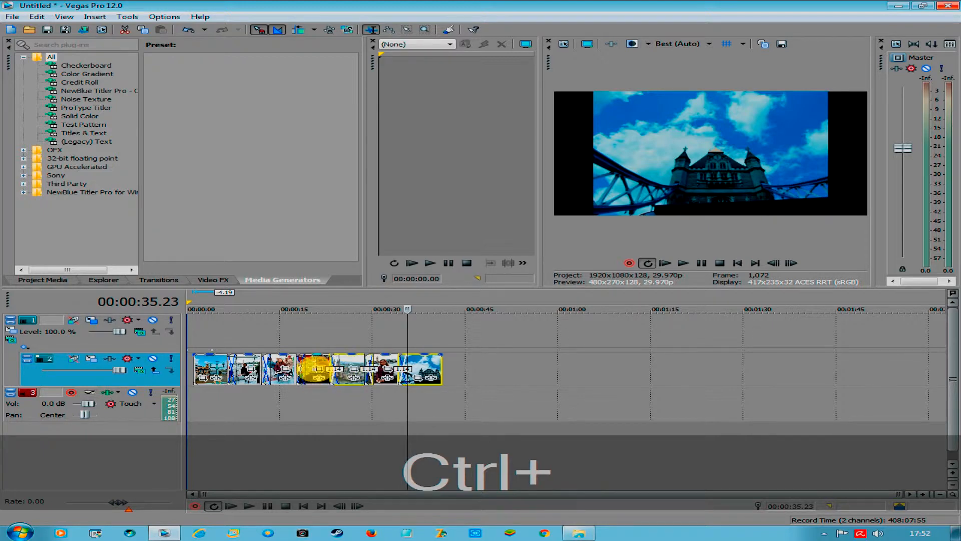
left_click(311, 370, "ctrl")
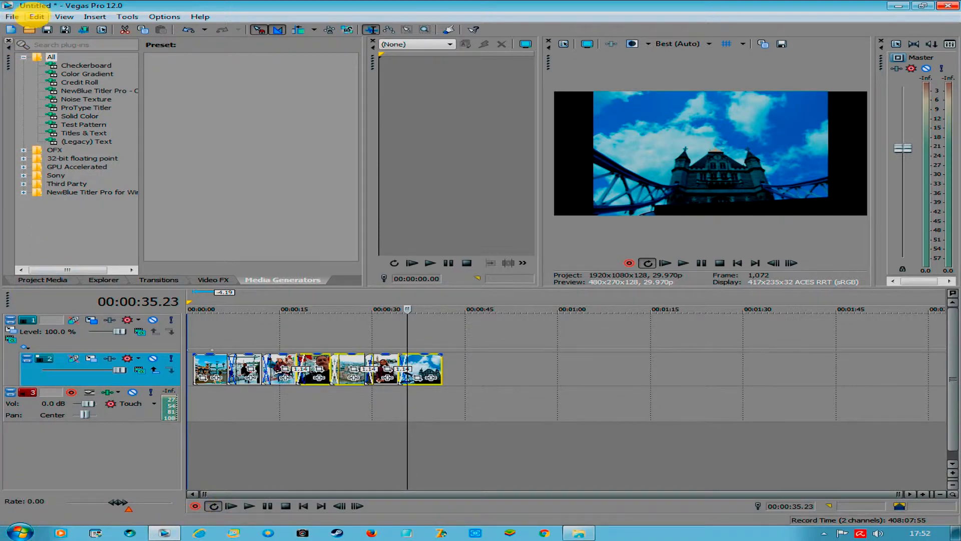
left_click(35, 17)
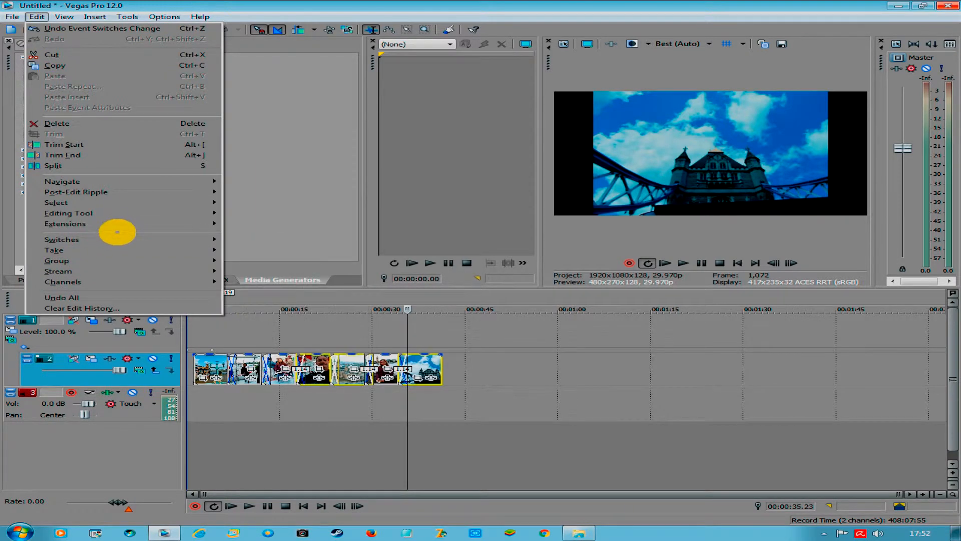
mouse_move(122, 239)
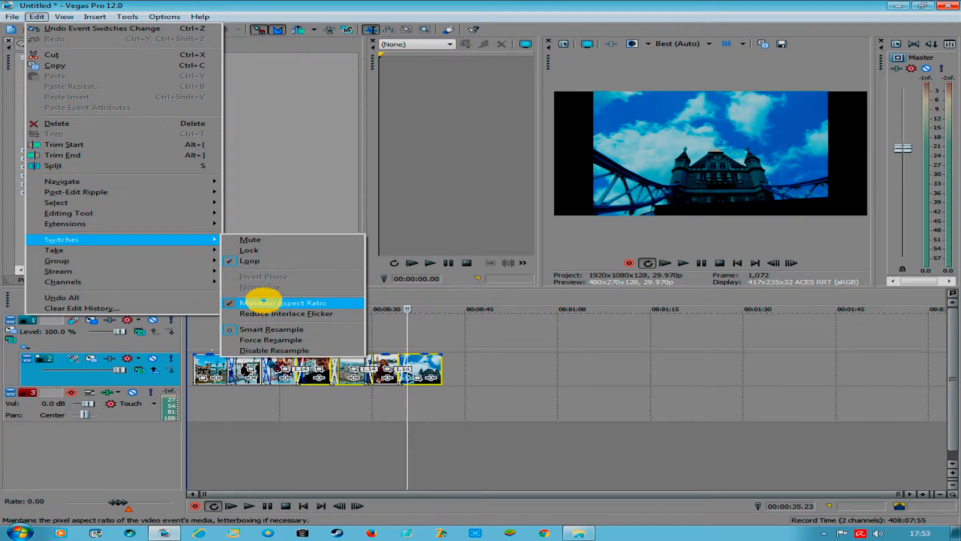
left_click(263, 301)
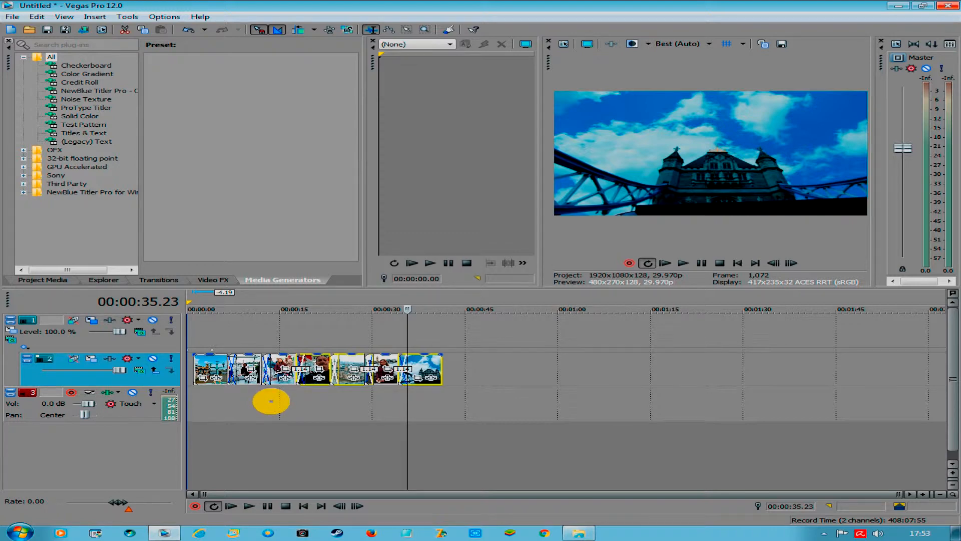
left_click(271, 401)
left_click(389, 404)
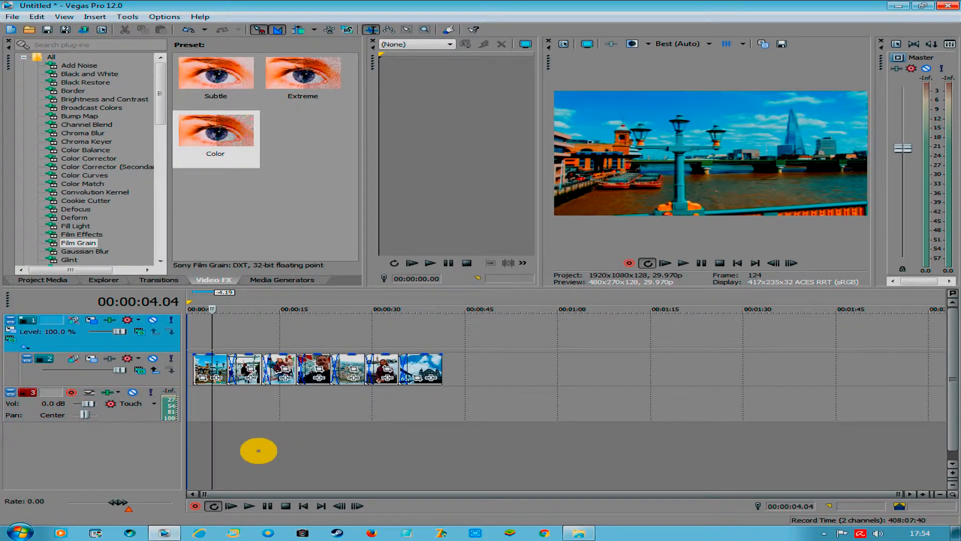
- Select all seven photos and apply the (Default) NewBlue ST Dot Matrix transition at the overlap between the first two
scroll(259, 451, "up", 2)
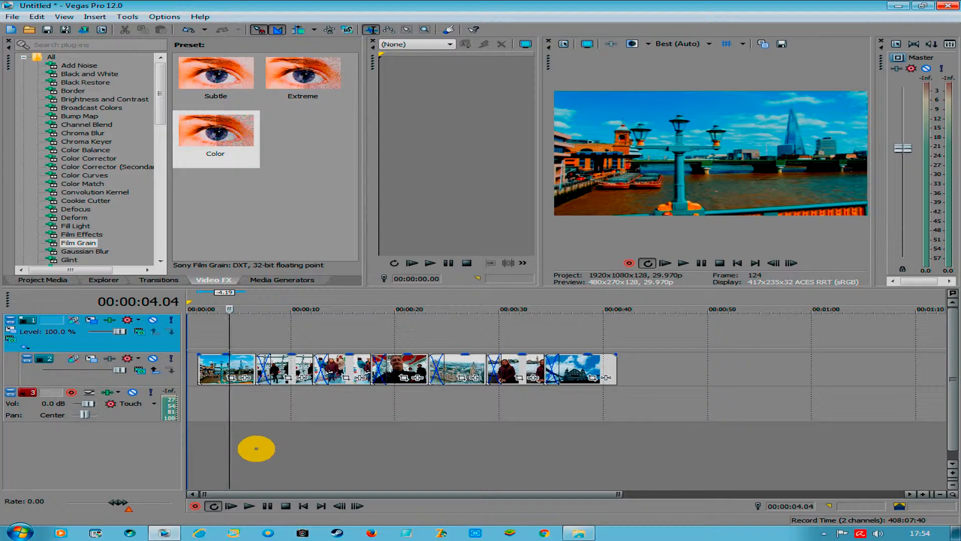
scroll(255, 448, "up", 1)
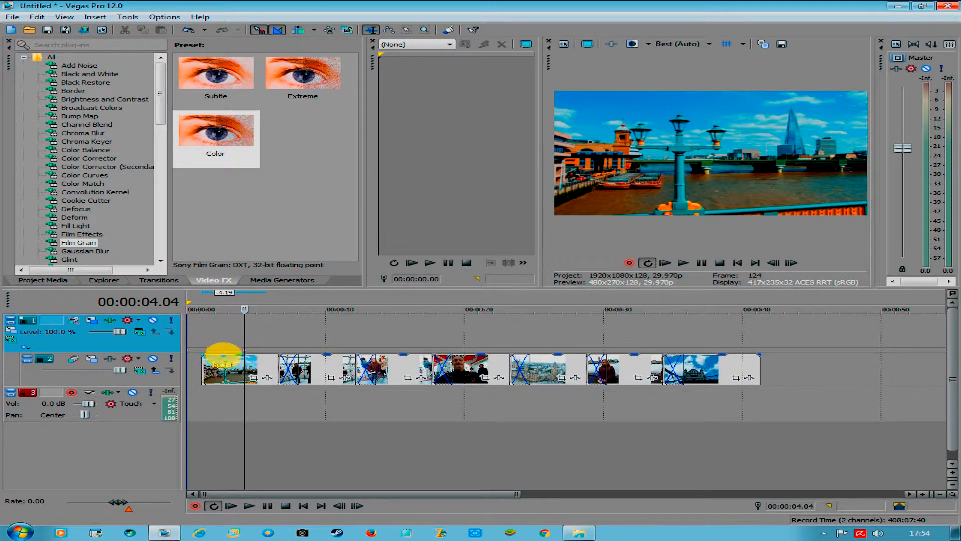
left_click(222, 359)
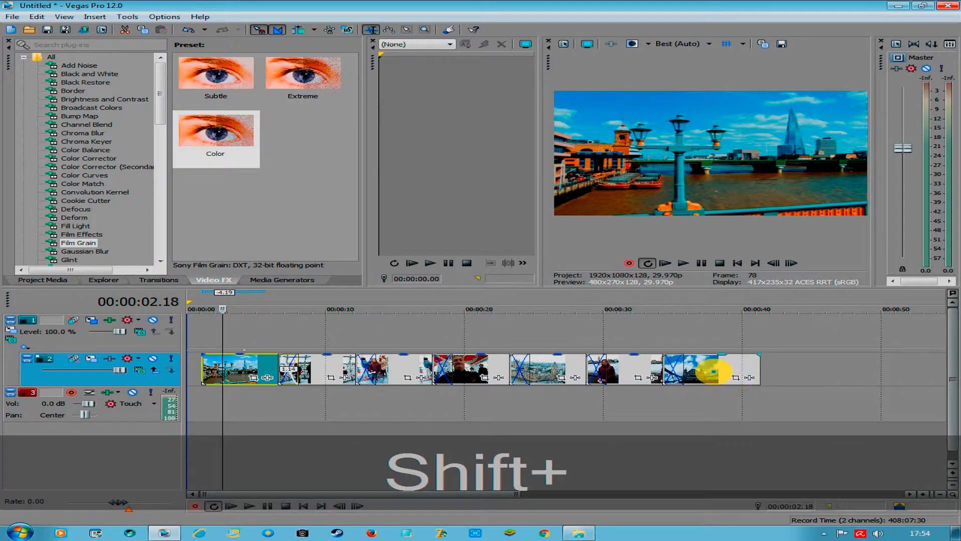
left_click(714, 372, "shift")
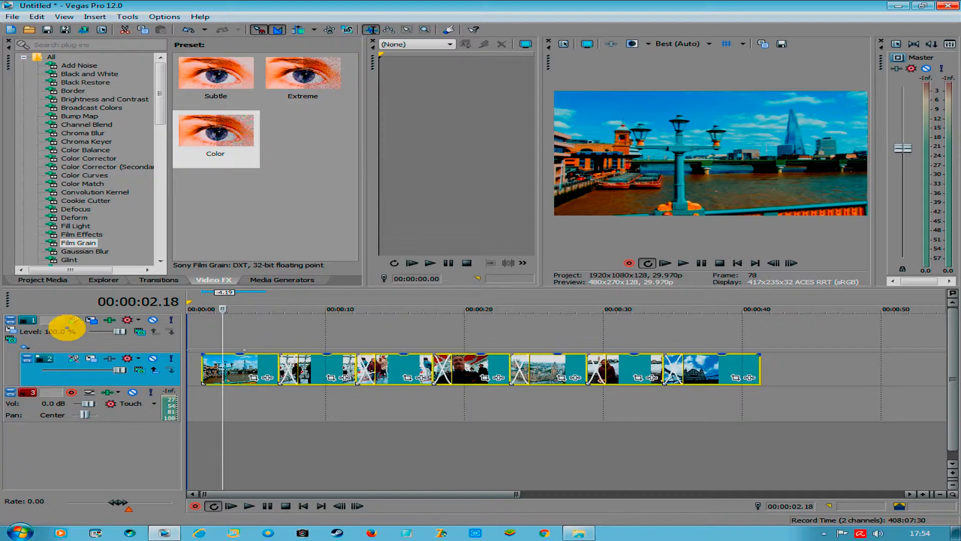
left_click(139, 276)
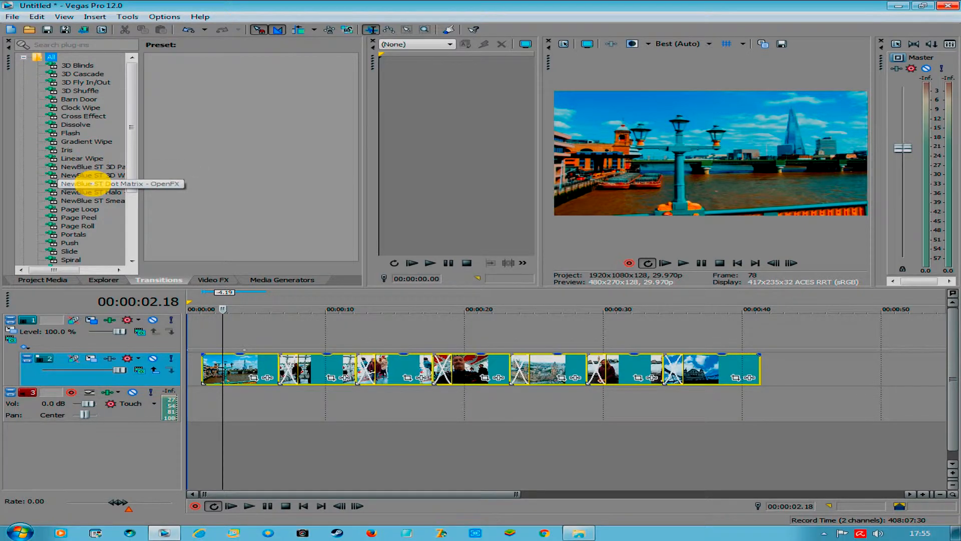
left_click(94, 183)
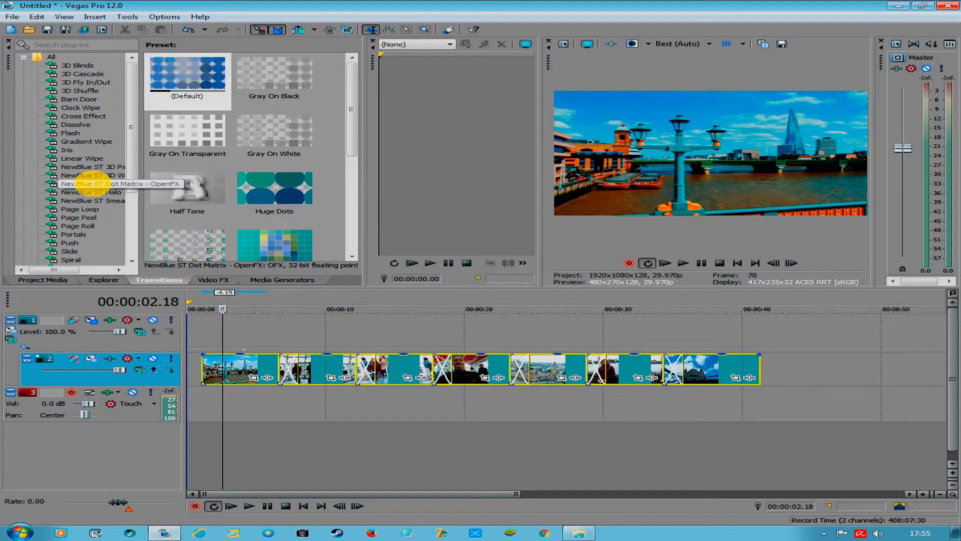
left_click(93, 184)
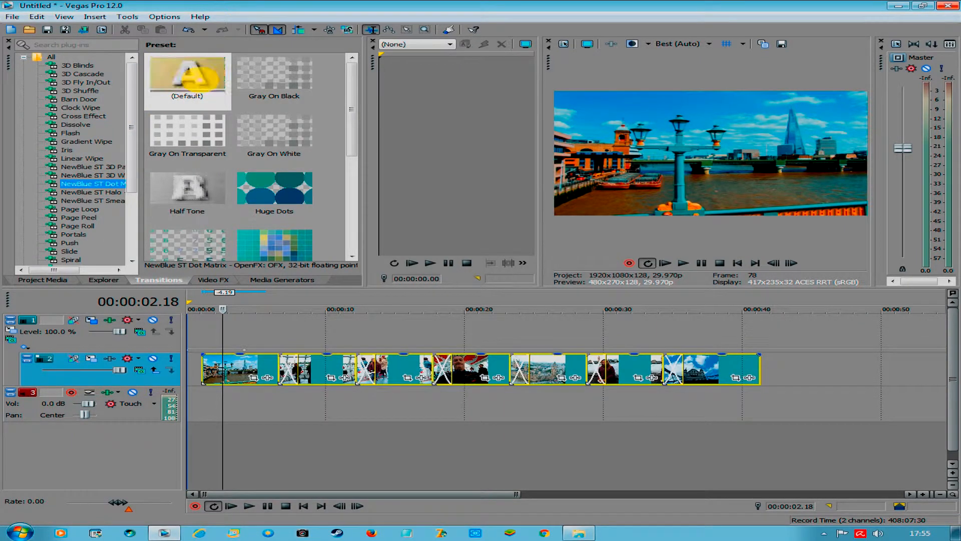
left_click_drag(194, 84, 252, 376)
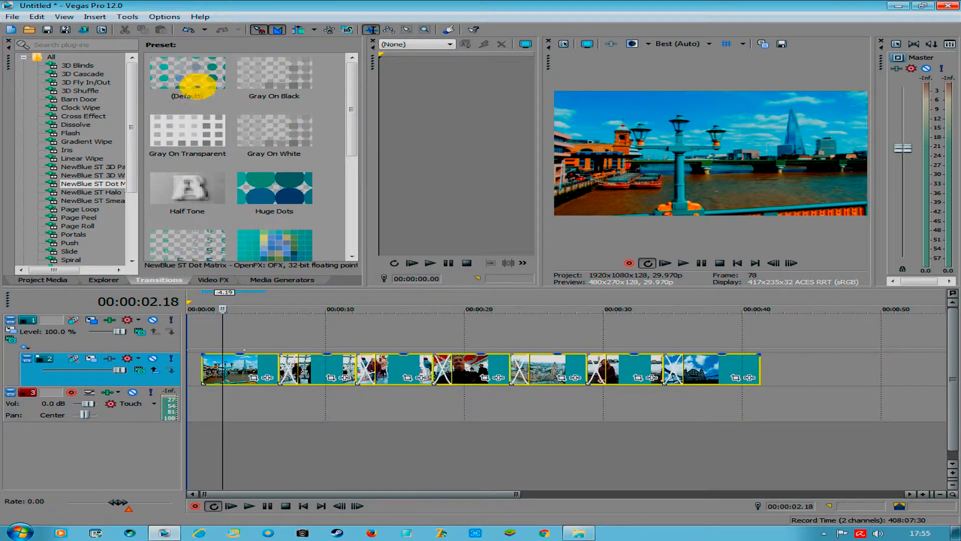
left_click_drag(210, 229, 243, 319)
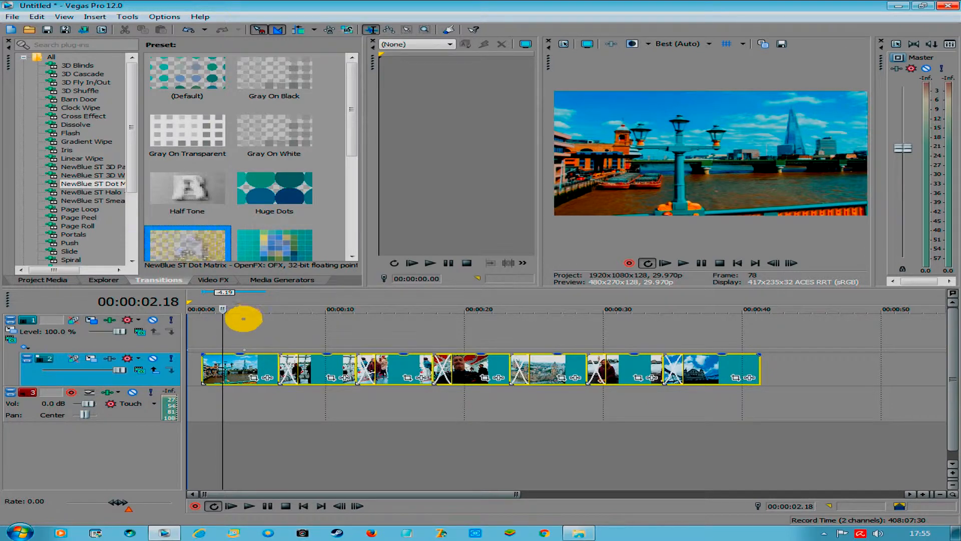
left_click_drag(210, 72, 287, 363)
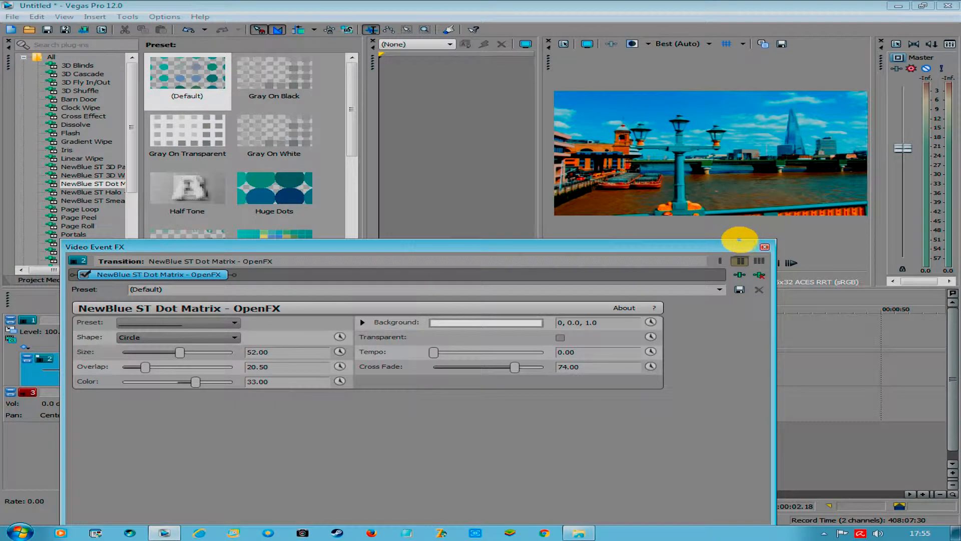
- Close the transition settings and play the slideshow from 00:00:06.03 through to the last photo
left_click(765, 246)
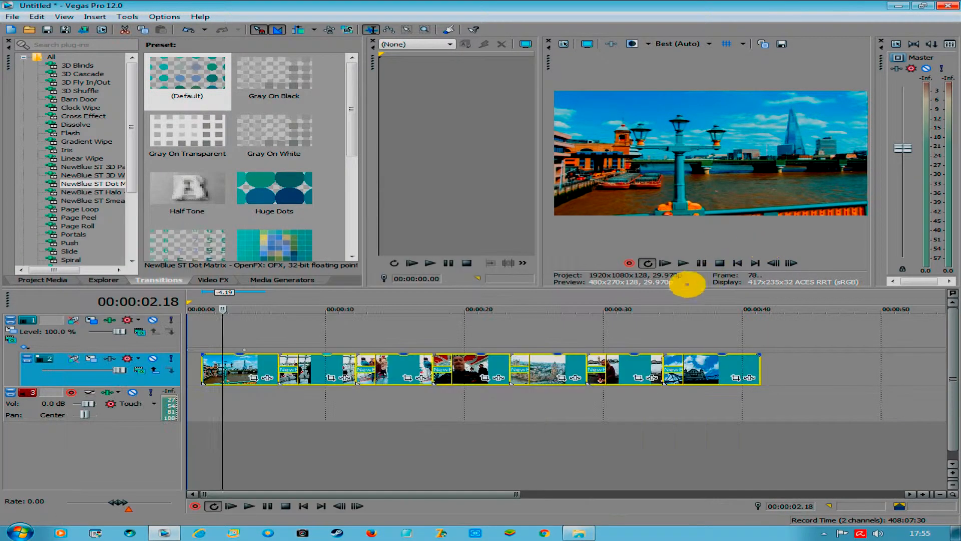
left_click(271, 414)
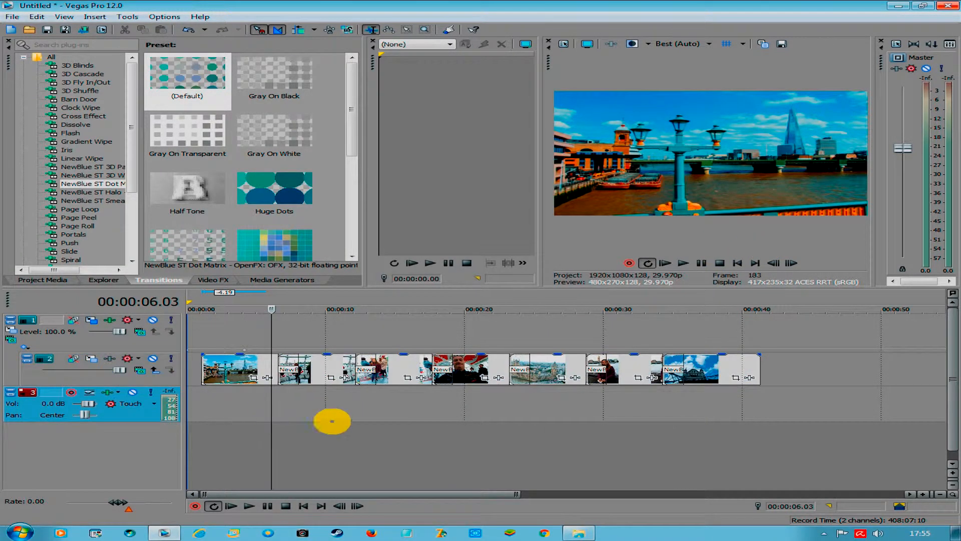
key("space")
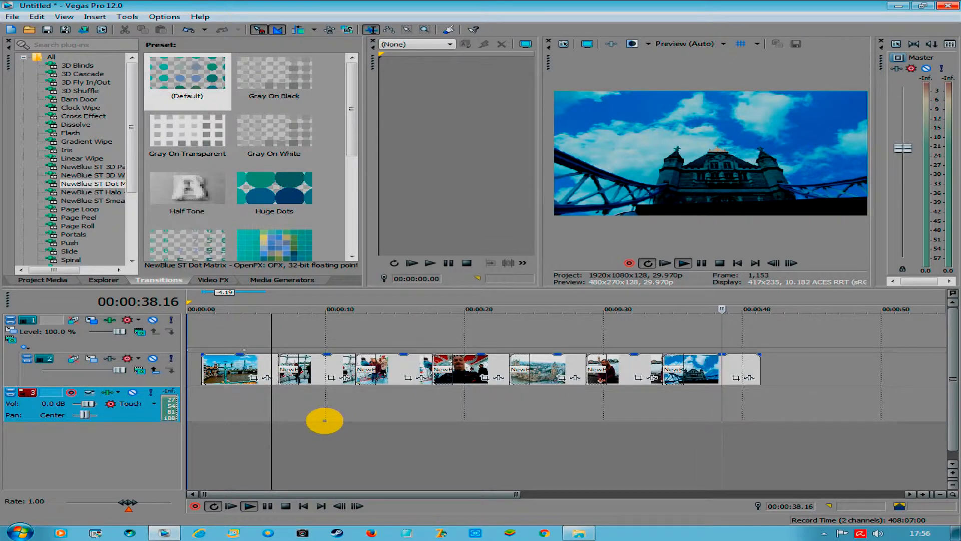
key("space")
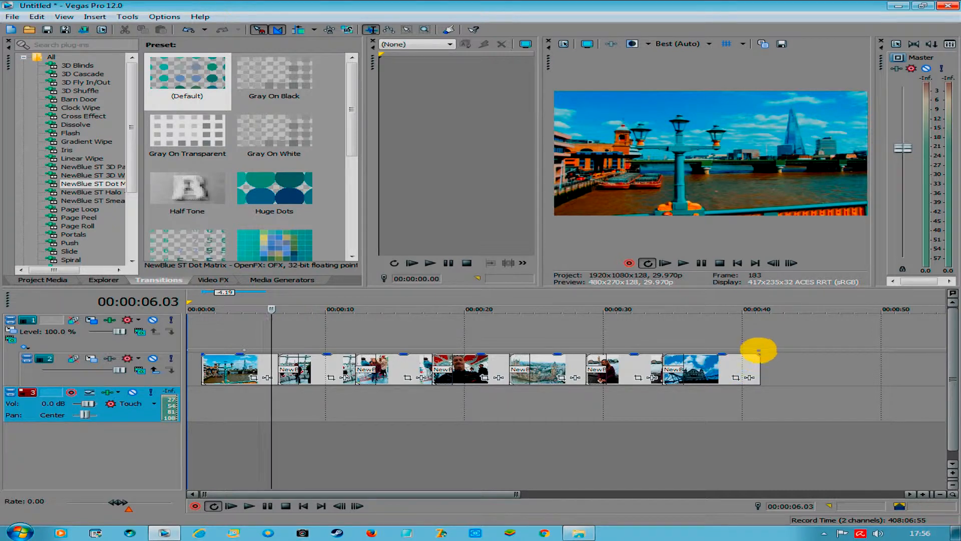
- Add a fade-out to the end of the last photo on the timeline
left_click_drag(758, 354, 734, 362)
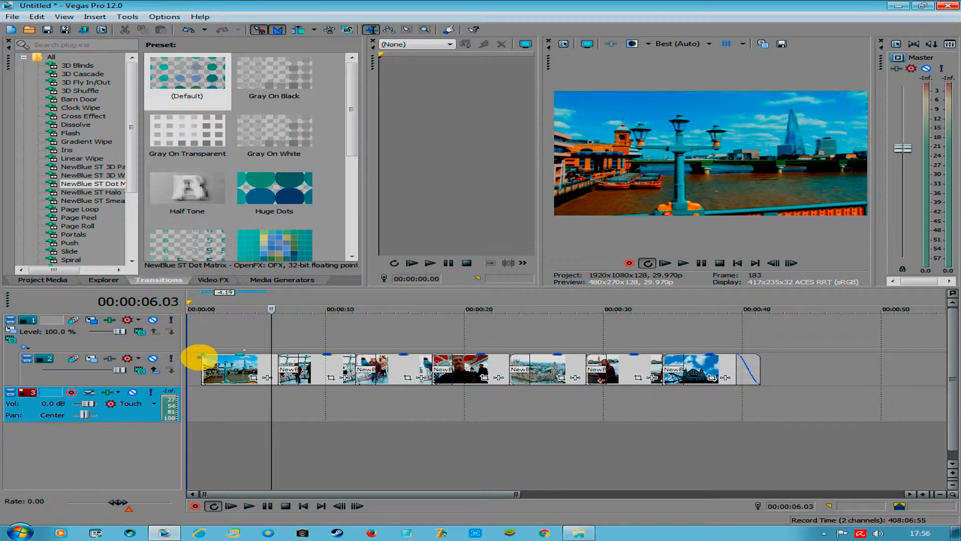
left_click(200, 369)
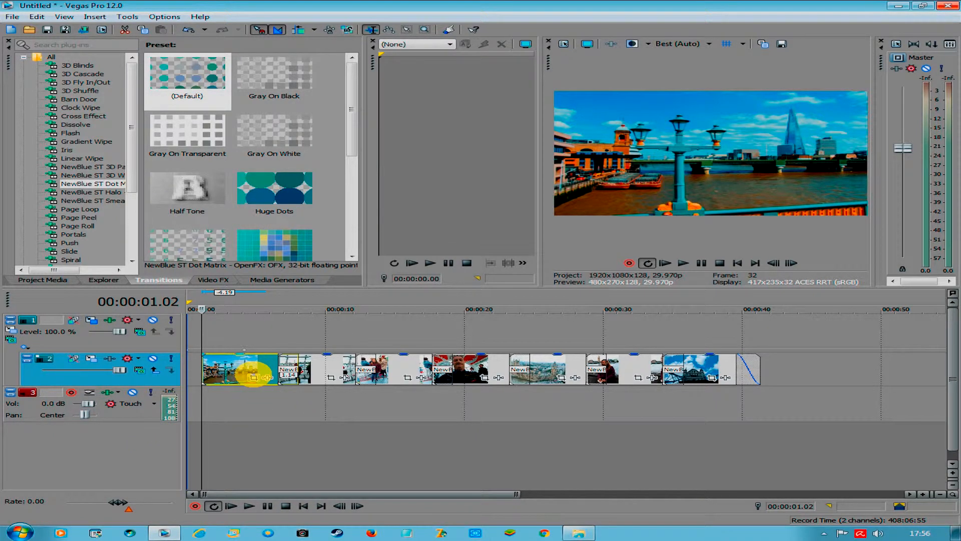
left_click(253, 377)
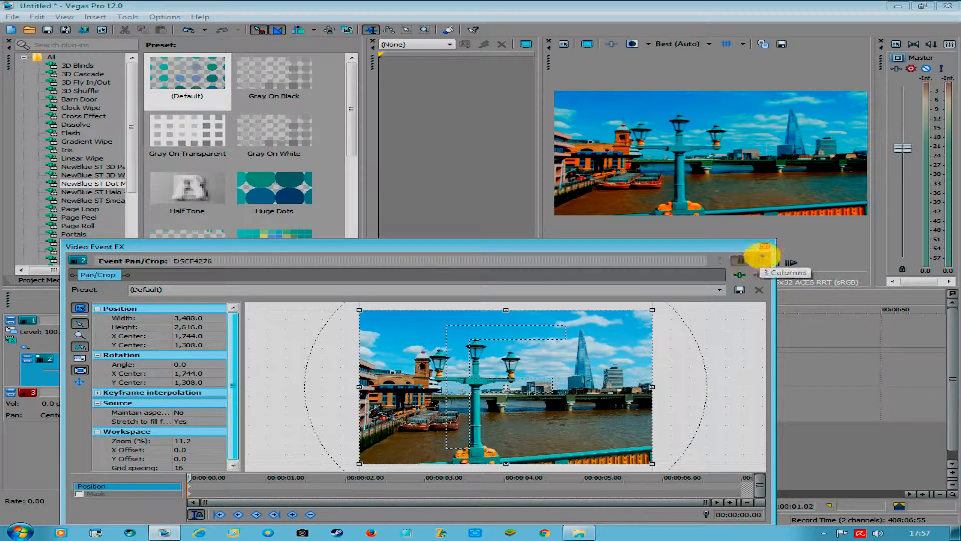
left_click(764, 247)
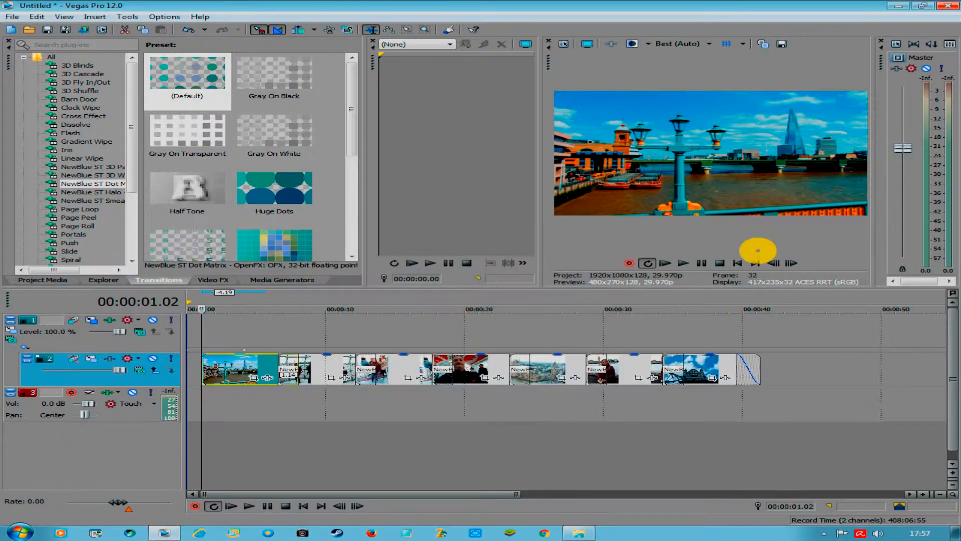
- In the first photo's Pan/Crop, add a position keyframe at 00:00:05.16 and shrink the crop area to 2,616 × 1,308
left_click(279, 399)
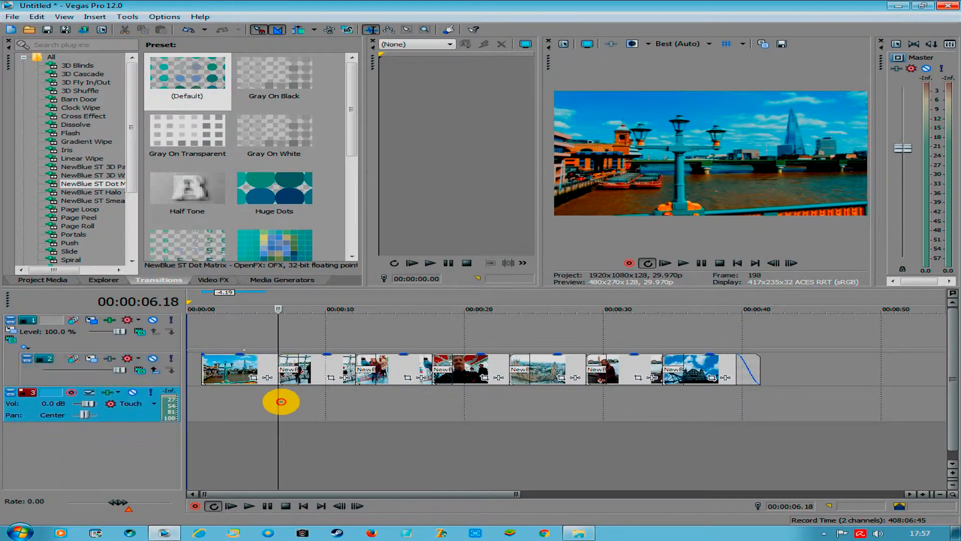
left_click(252, 378)
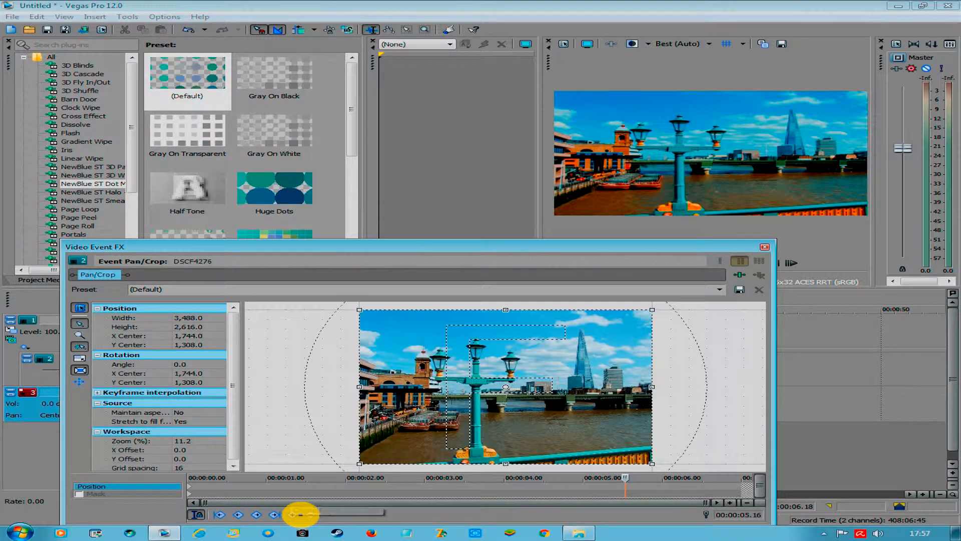
left_click(291, 514)
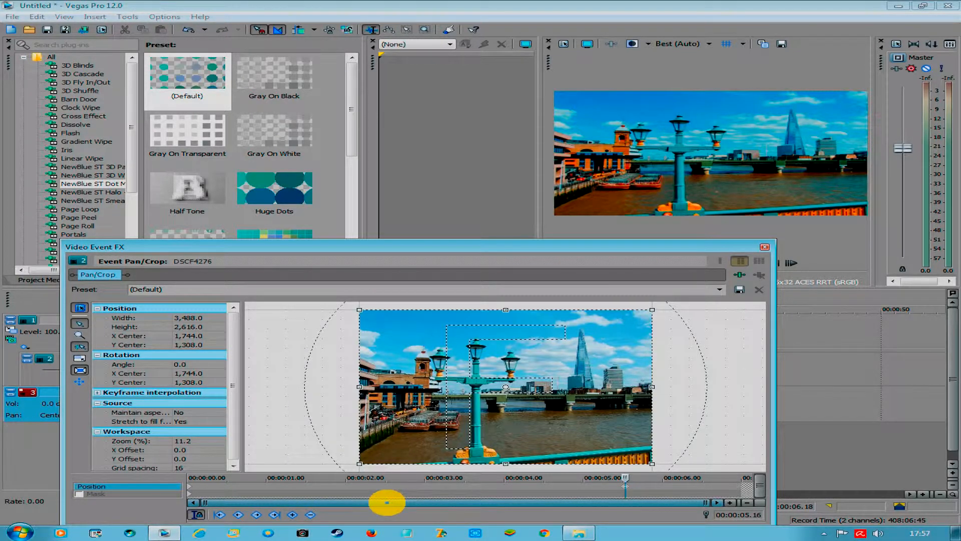
scroll(372, 465, "down", 2)
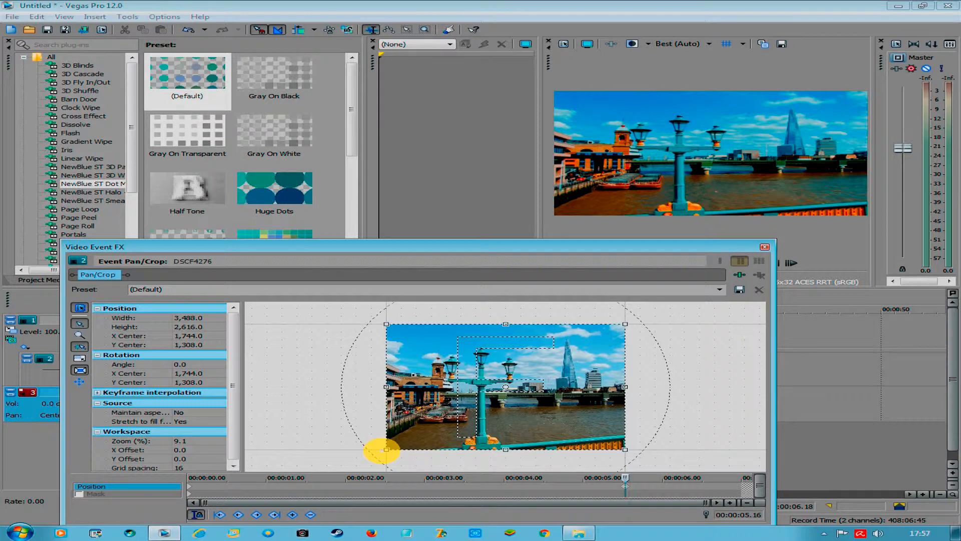
left_click_drag(386, 449, 413, 417)
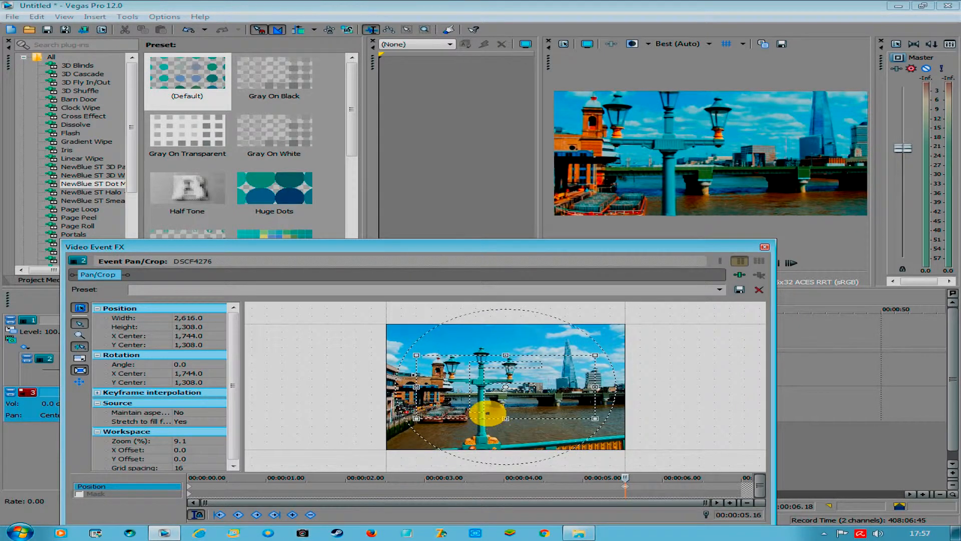
- Shrink the first photo's crop area to 2,180 × 981, centre it on the red boats at X 1,308, Y 1,798.5, and close Pan/Crop
left_click_drag(486, 413, 469, 417)
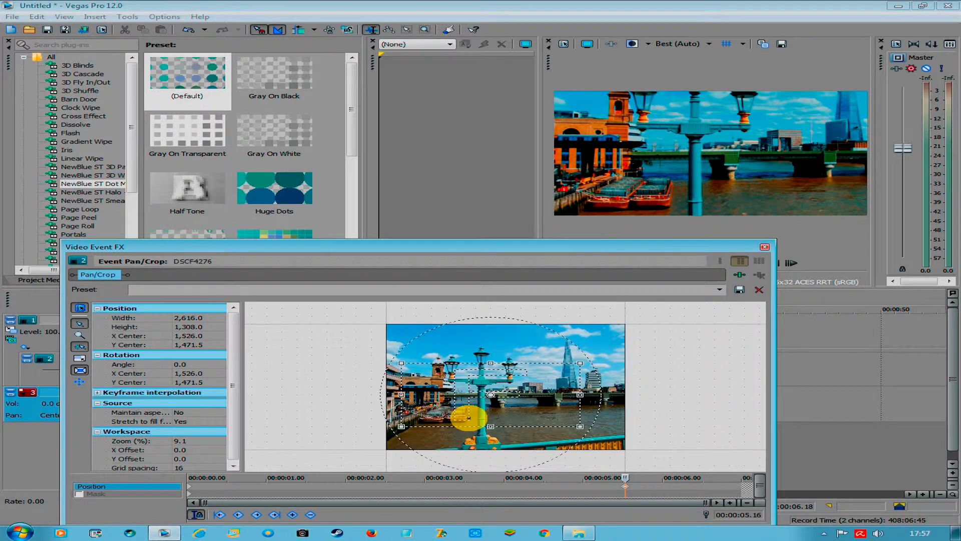
left_click_drag(420, 408, 420, 407)
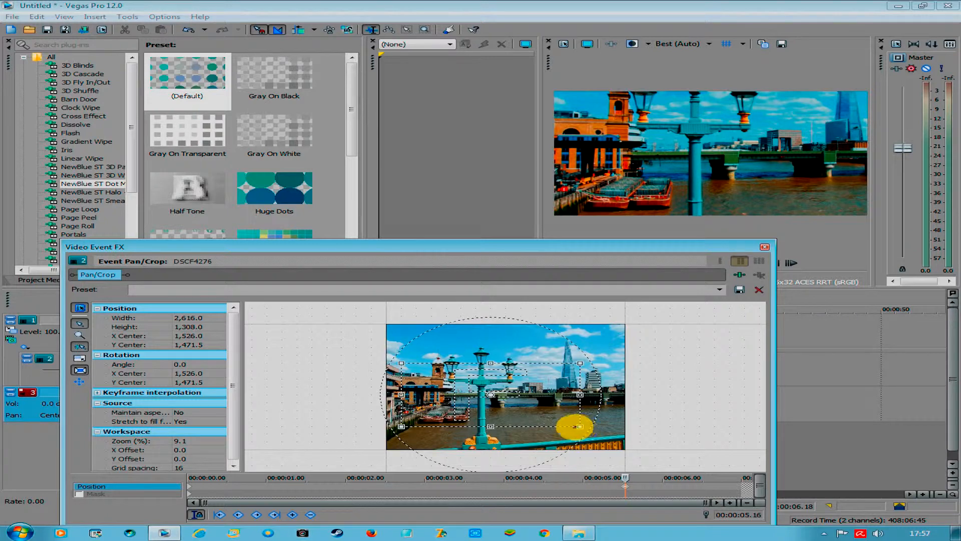
left_click_drag(579, 426, 563, 420)
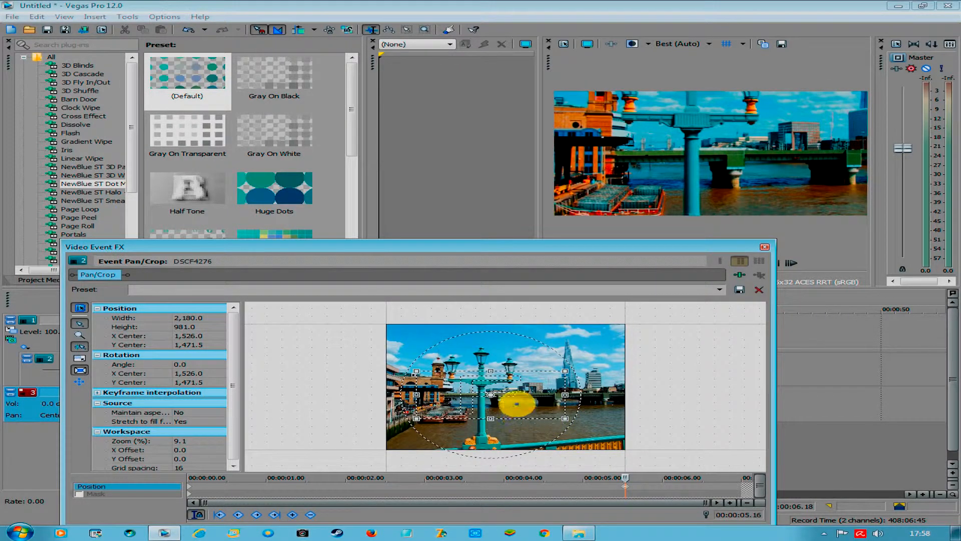
right_click(516, 409)
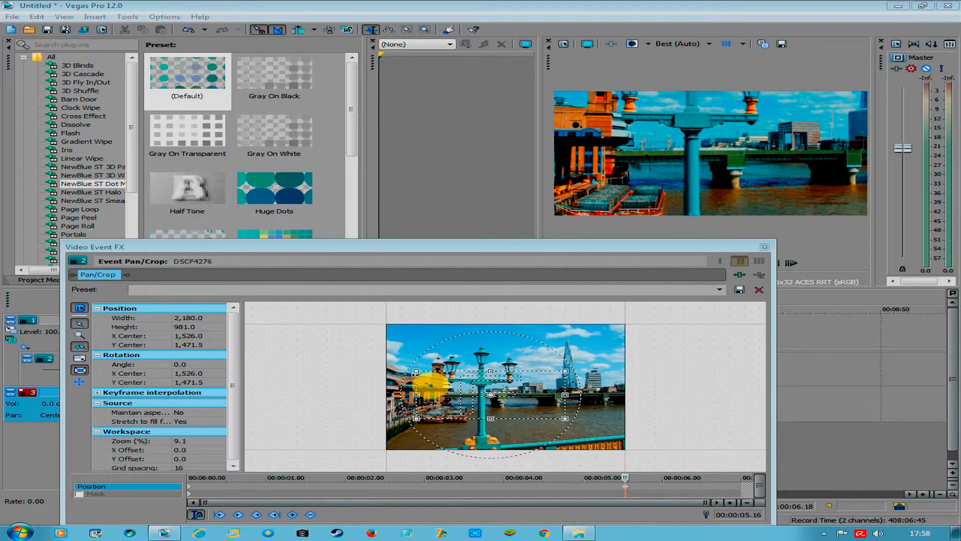
left_click(431, 390)
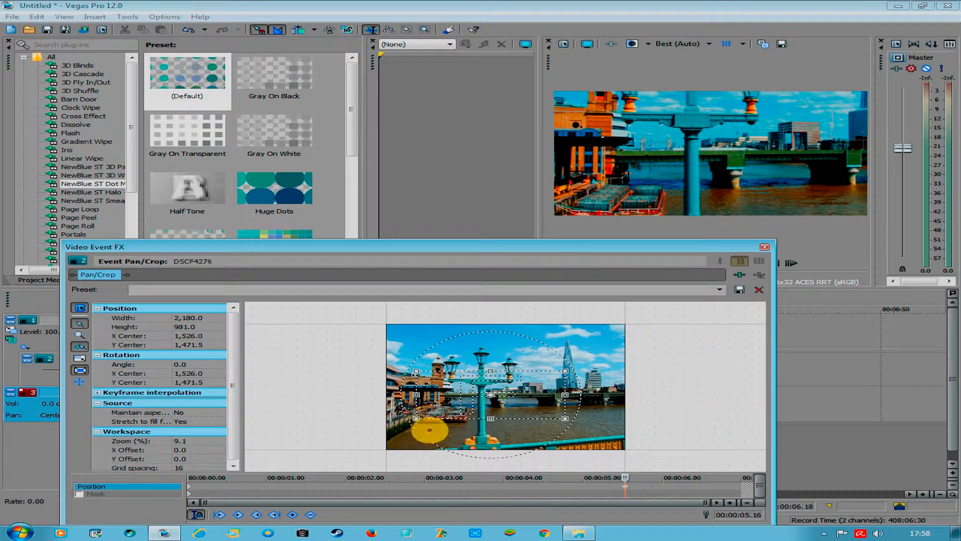
left_click_drag(457, 386, 445, 404)
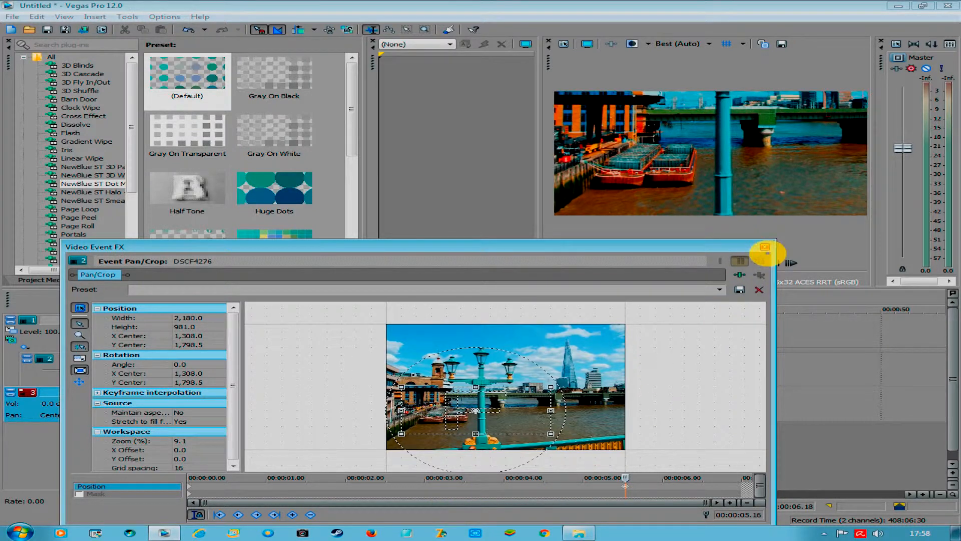
left_click(764, 248)
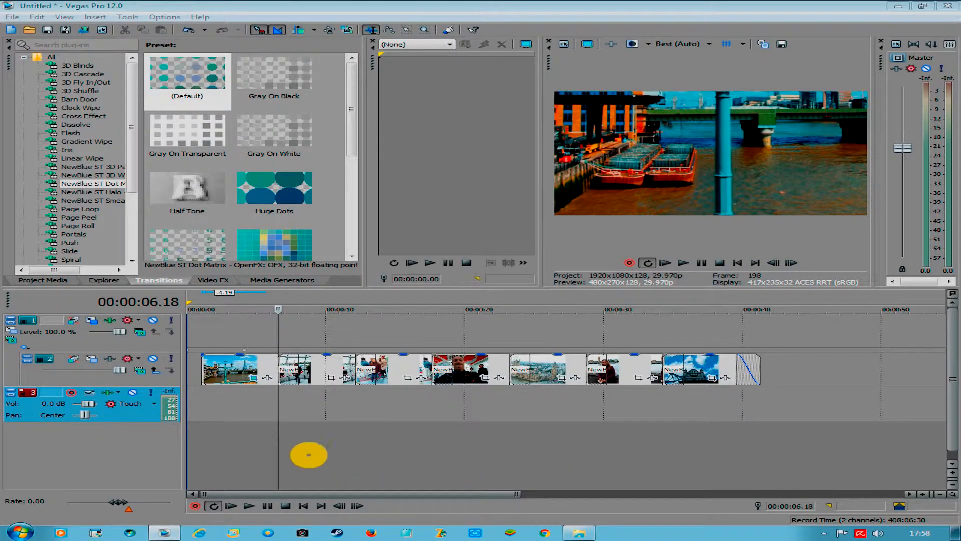
- Place the playhead at 00:00:08.02 and add a Pan/Crop position keyframe at 00:00:01.14 on the second photo
left_click(307, 429)
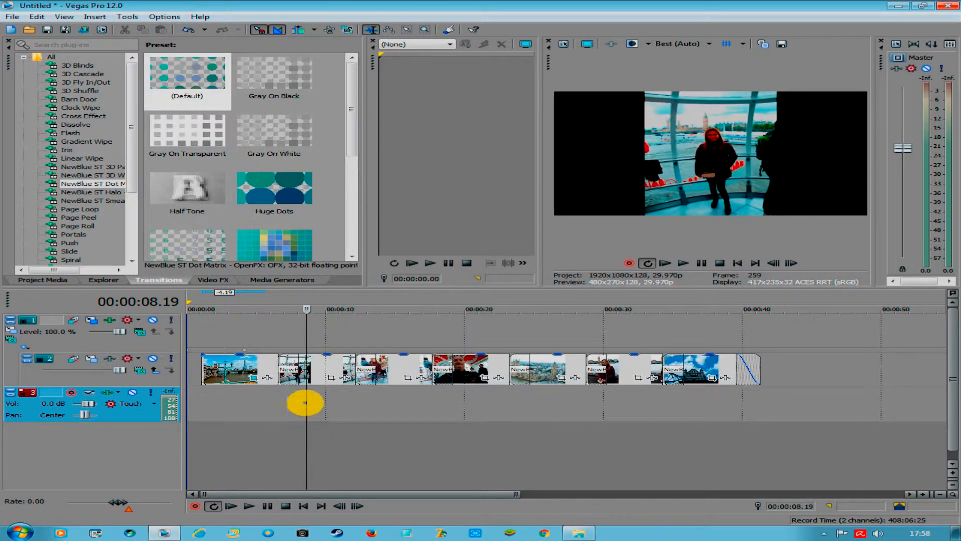
left_click(299, 393)
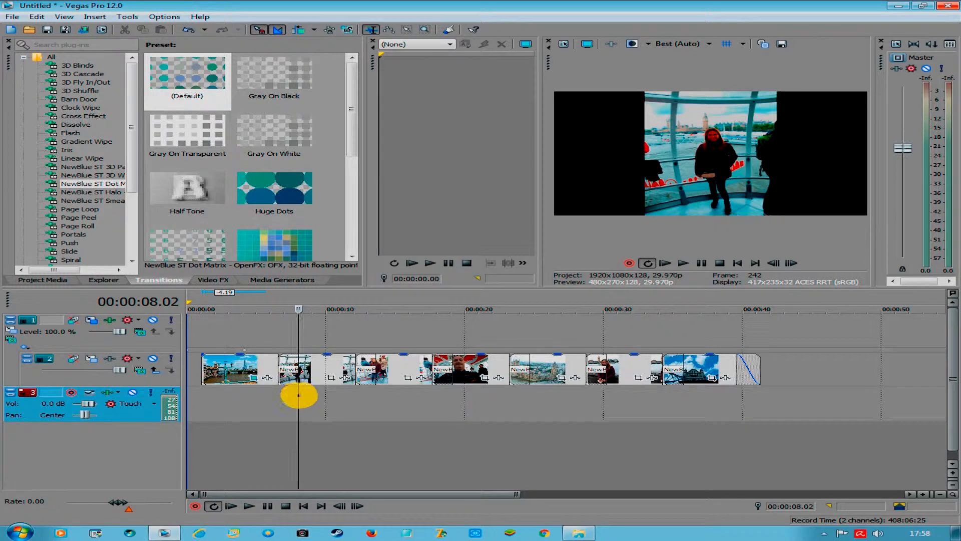
left_click(331, 377)
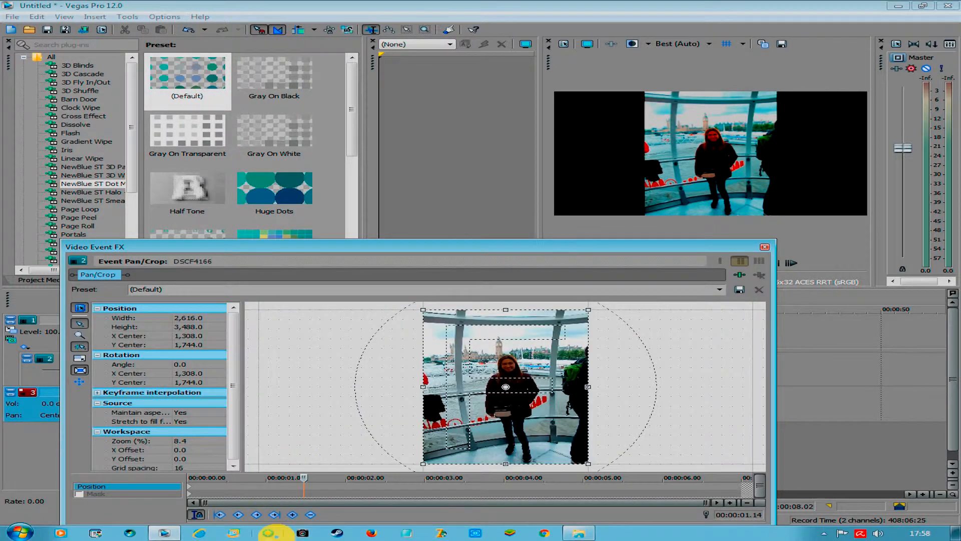
left_click(292, 515)
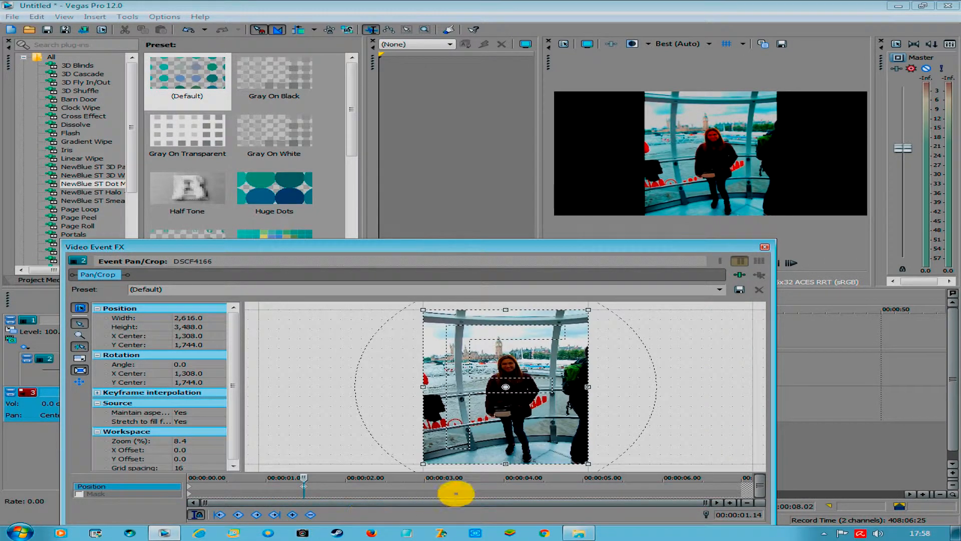
- Move the second photo's Pan/Crop cursor to 00:00:05.16 and add a mask keyframe there
left_click(674, 487)
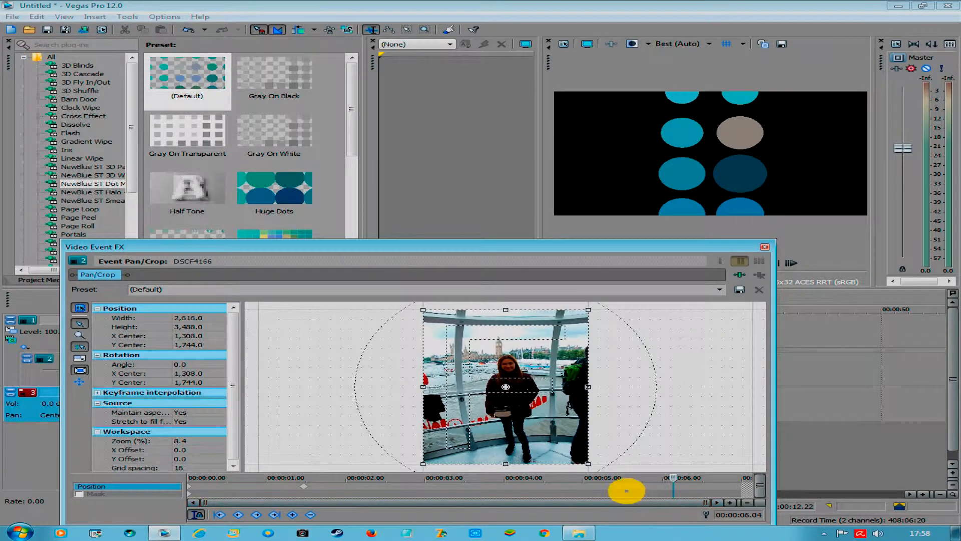
left_click(620, 490)
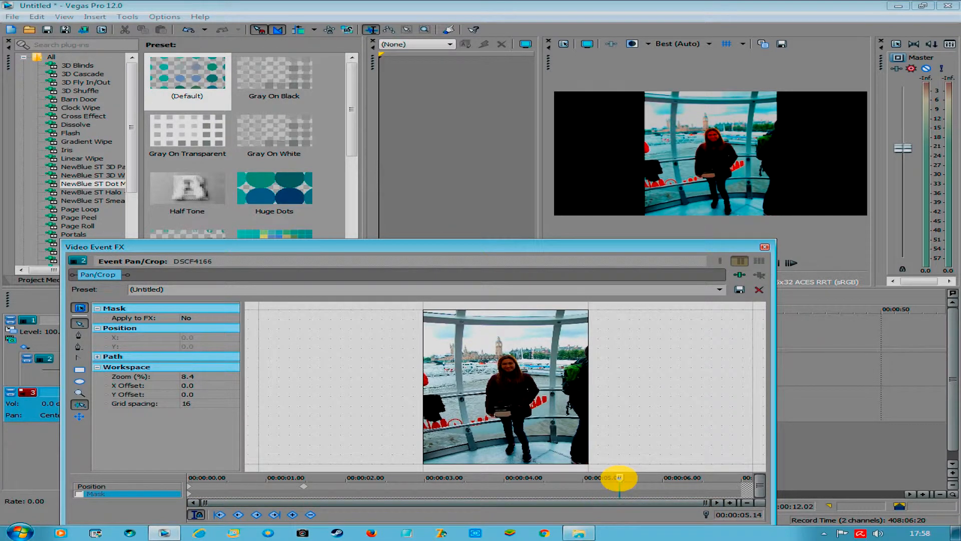
left_click_drag(625, 477, 632, 477)
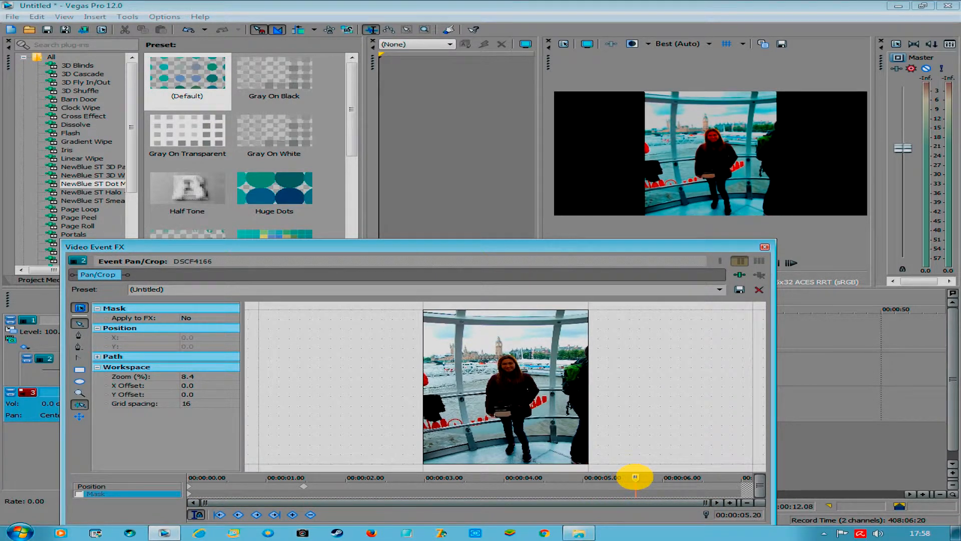
left_click_drag(633, 477, 626, 476)
left_click(292, 514)
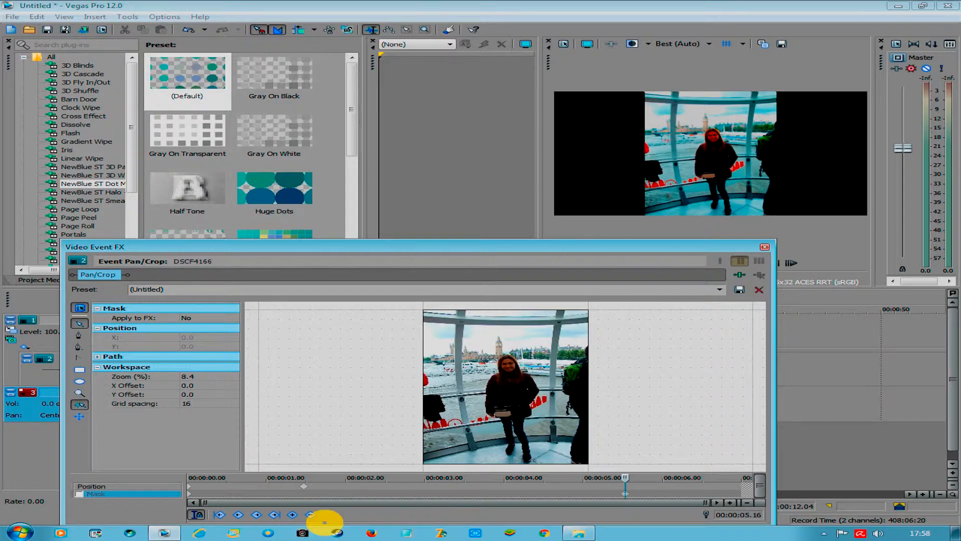
- Add a position keyframe at 00:00:05.16 on the second photo, crop to 1,308 × 1,308 centred at X 1,308, Y 1,526, and close Pan/Crop
scroll(478, 392, "down", 3)
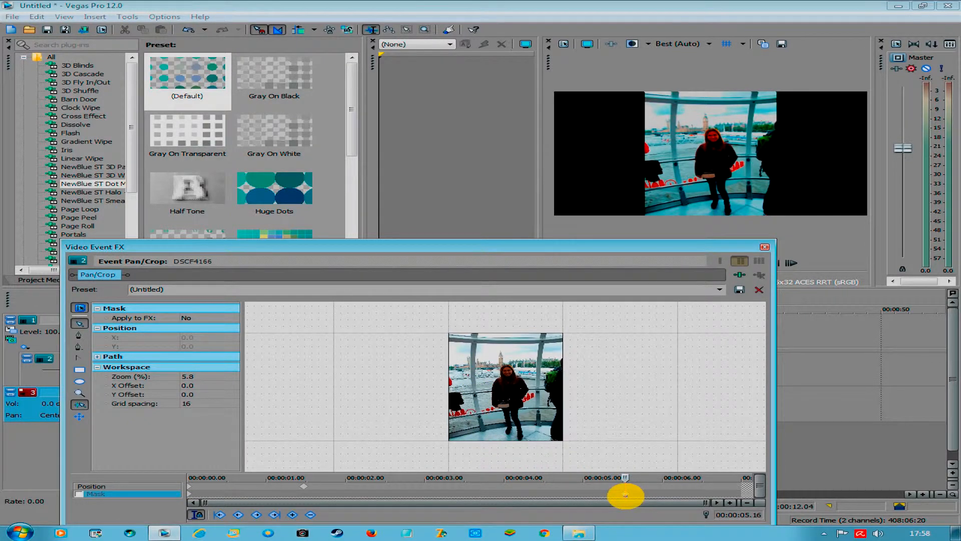
left_click(623, 490)
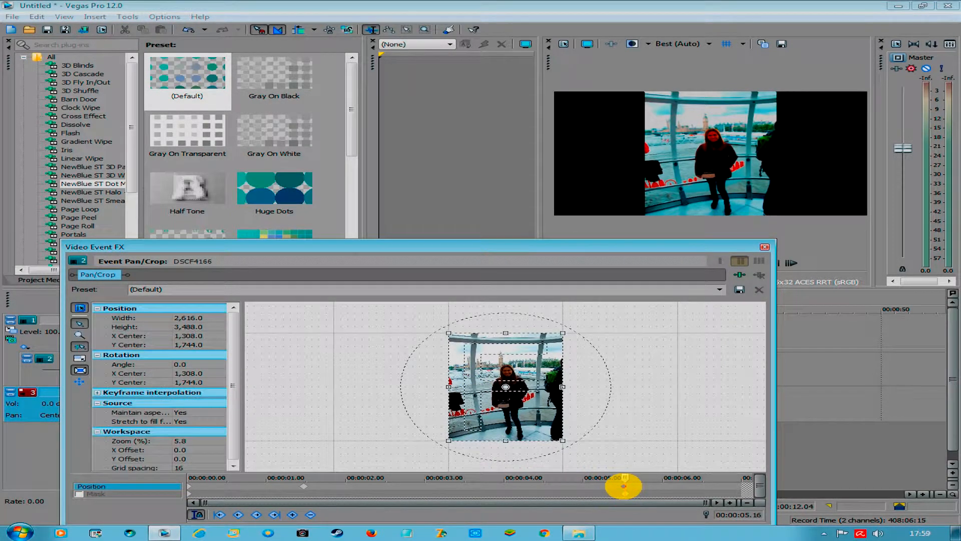
left_click(293, 514)
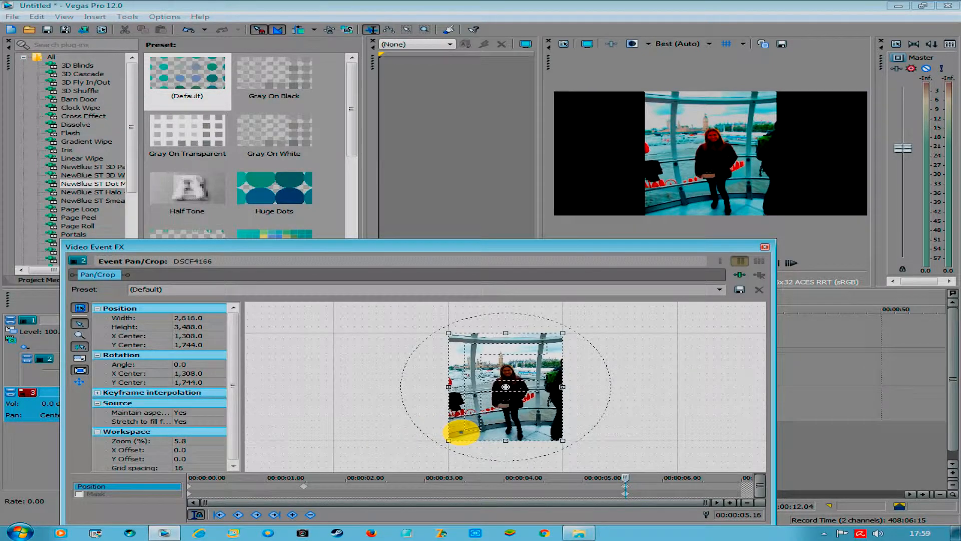
left_click_drag(448, 439, 468, 411)
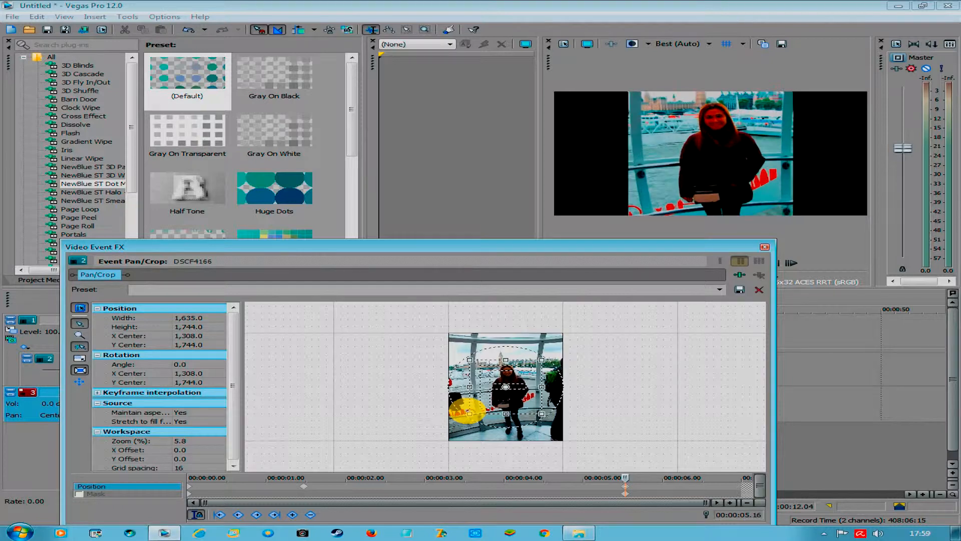
left_click_drag(485, 389, 485, 379)
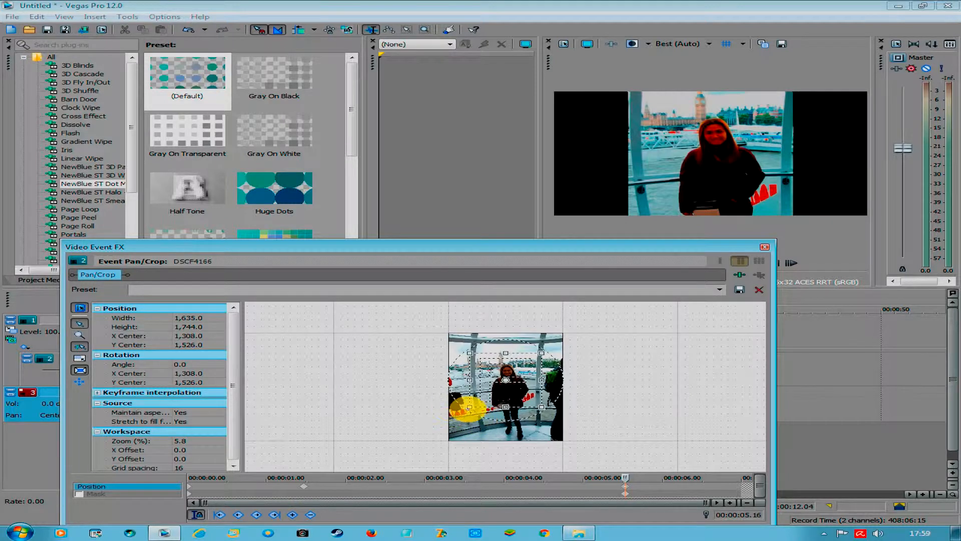
left_click_drag(469, 407, 477, 398)
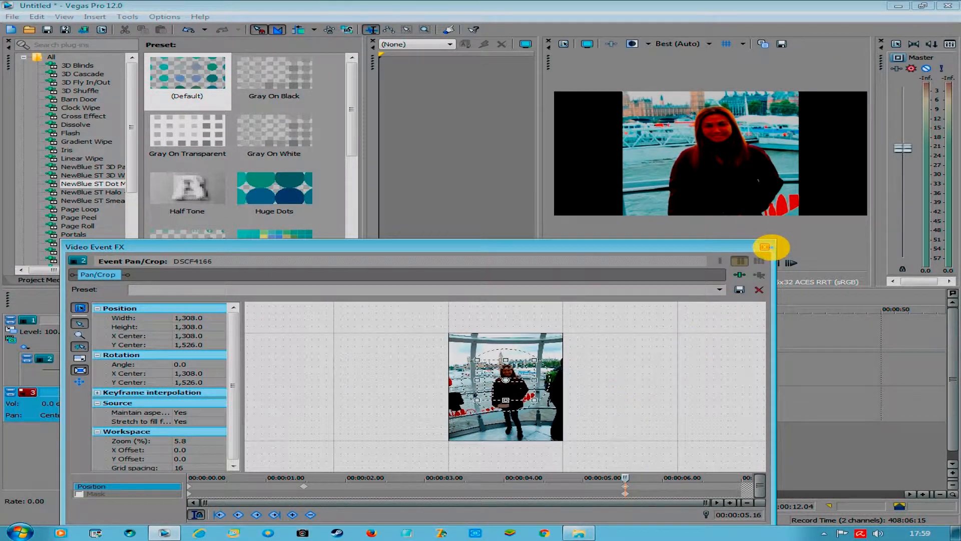
left_click(766, 247)
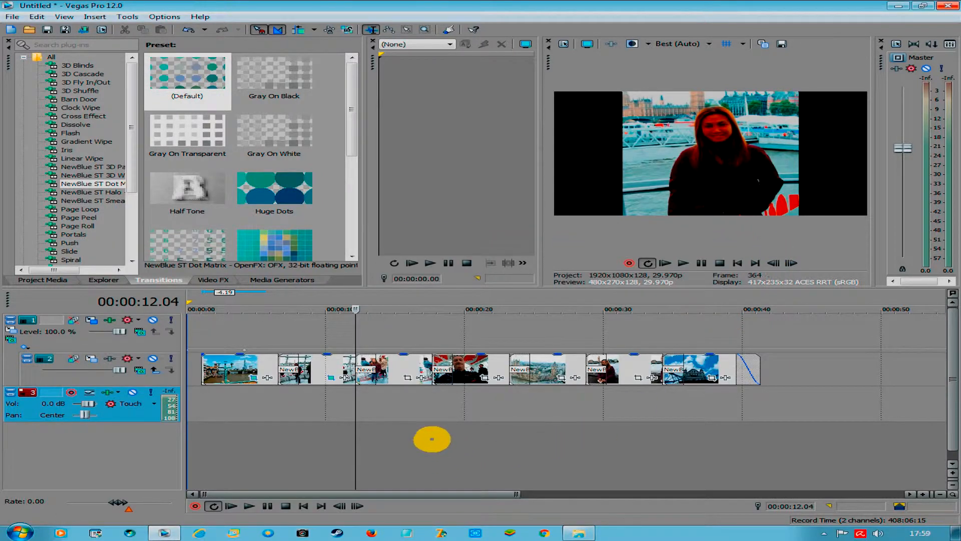
- With the playhead at 00:00:19.05, enlarge the fourth photo's Pan/Crop area to 17,440 × 6,540 at keyframe time 00:00:01.14
left_click(454, 406)
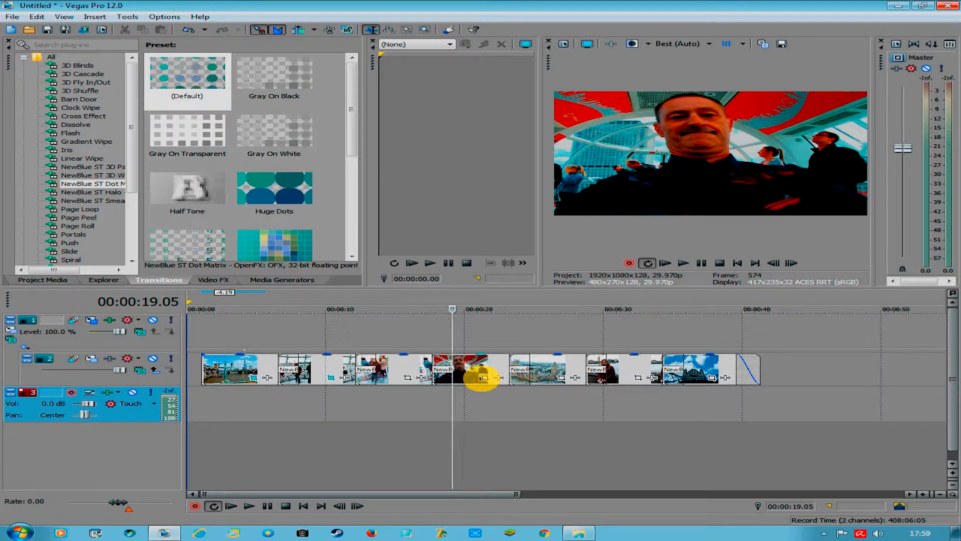
left_click(482, 377)
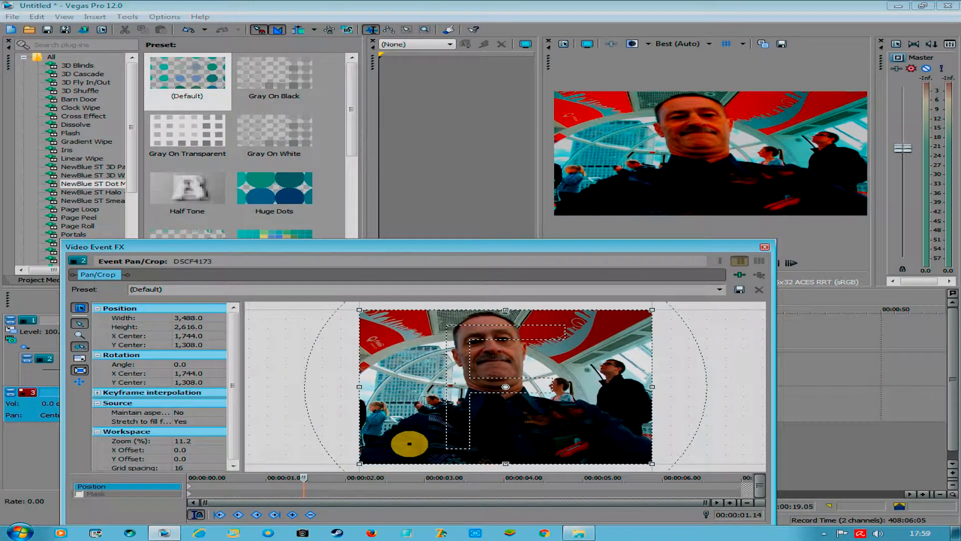
scroll(410, 441, "down", 4)
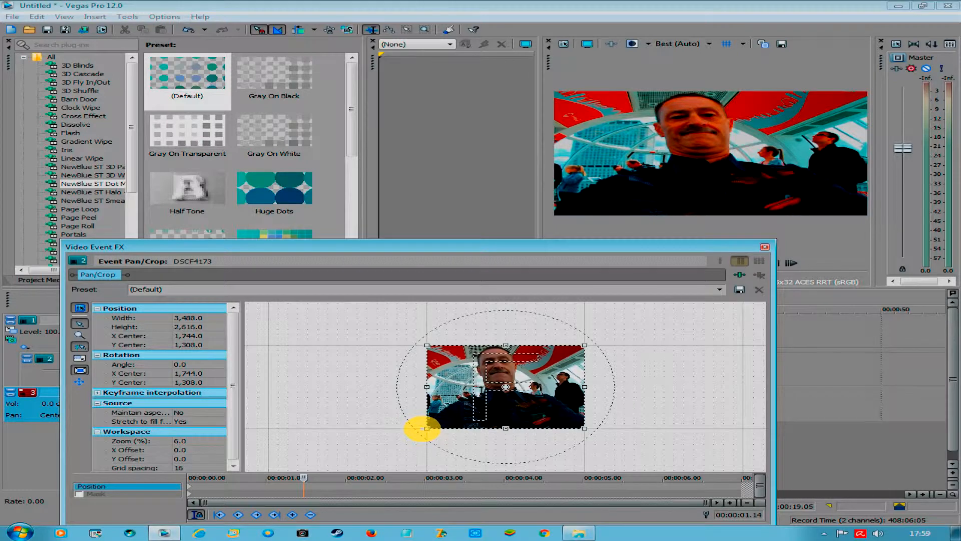
left_click_drag(423, 428, 201, 466)
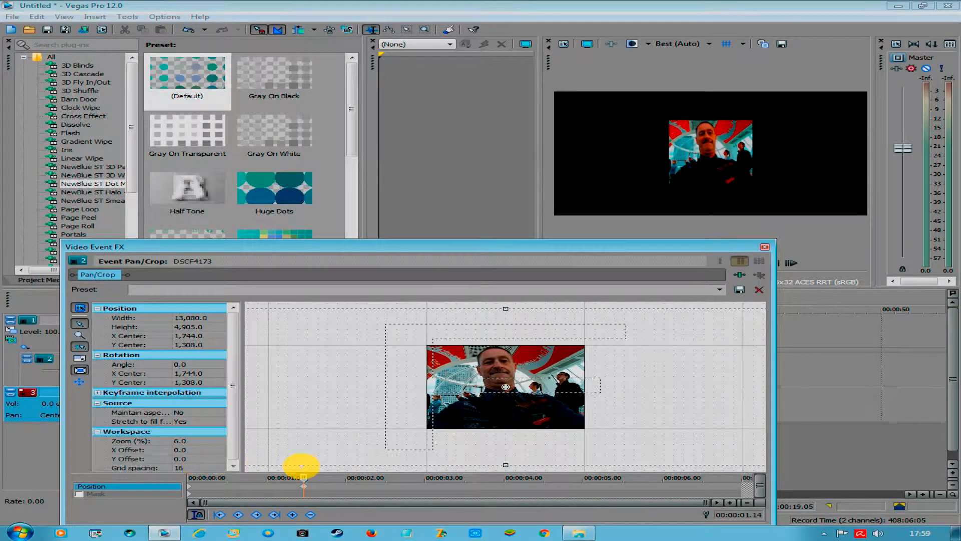
scroll(304, 455, "down", 2)
scroll(305, 452, "down", 1)
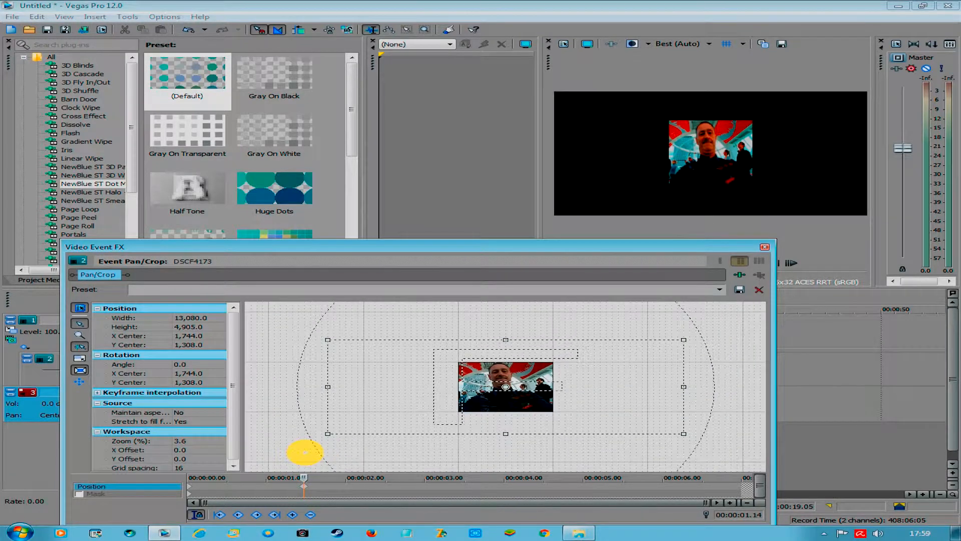
left_click_drag(327, 434, 268, 449)
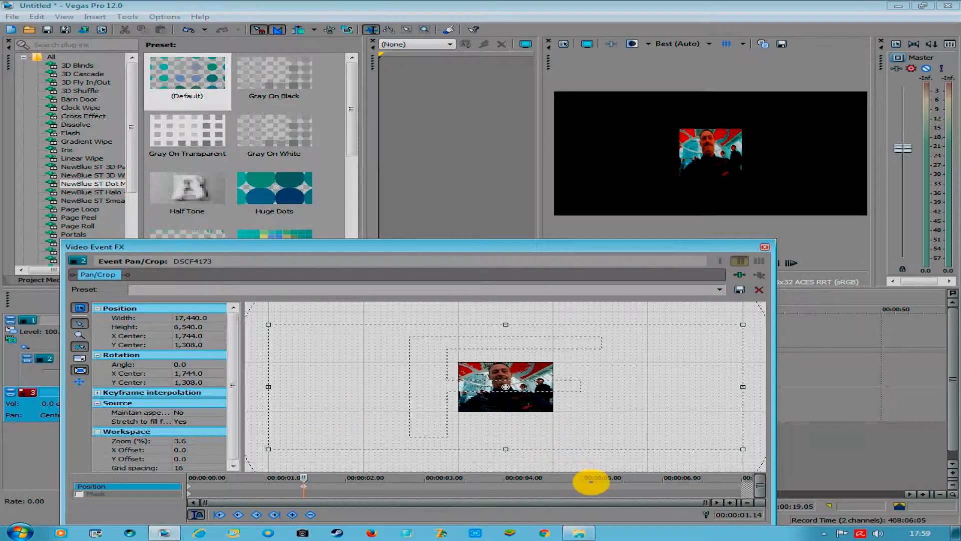
- Move the fourth photo's Pan/Crop cursor to 00:00:05.12, restore the crop area there, and close Pan/Crop
left_click(609, 494)
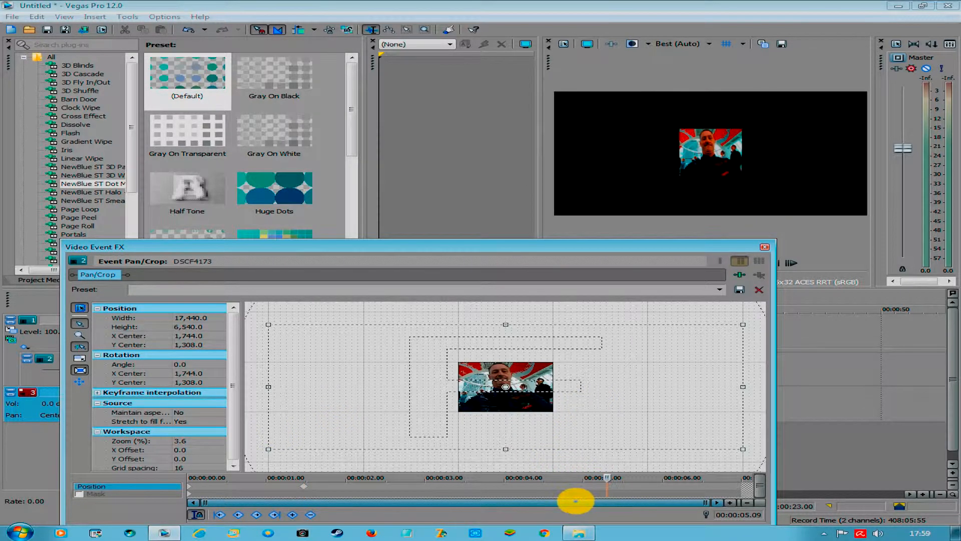
left_click_drag(605, 478, 659, 479)
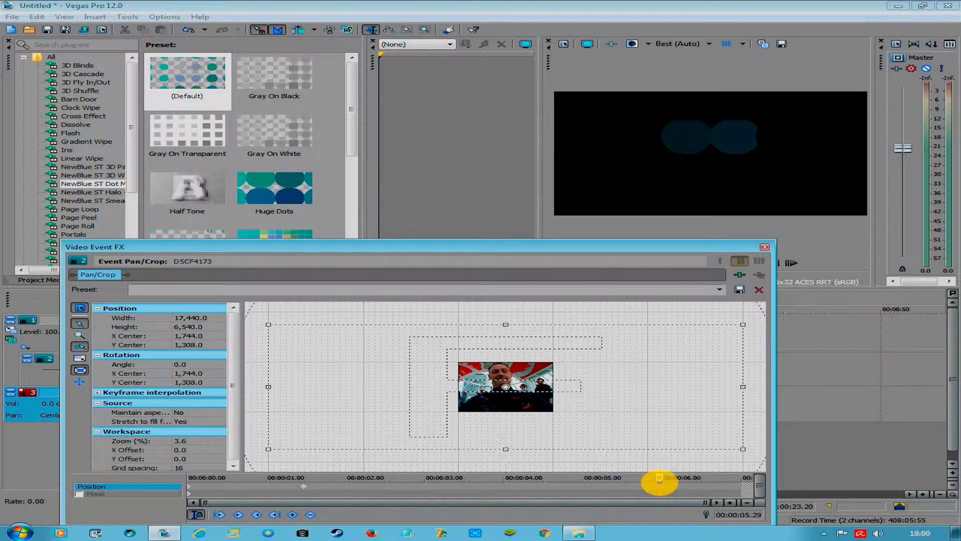
left_click_drag(660, 480, 636, 478)
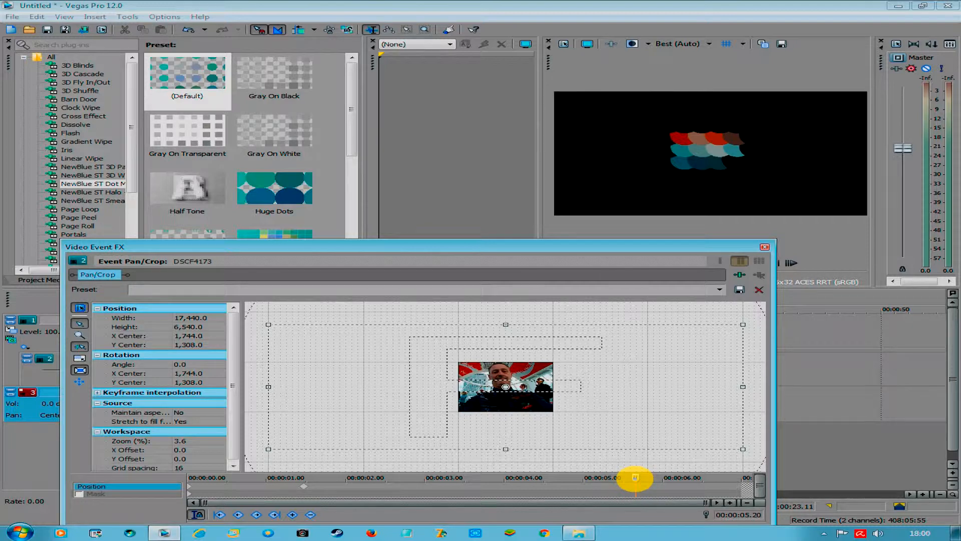
left_click_drag(635, 478, 610, 480)
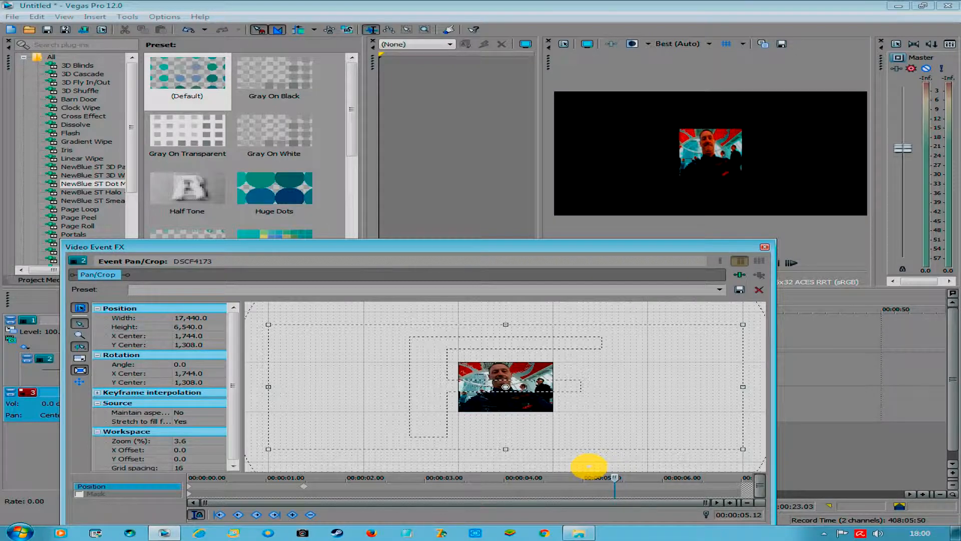
right_click(516, 409)
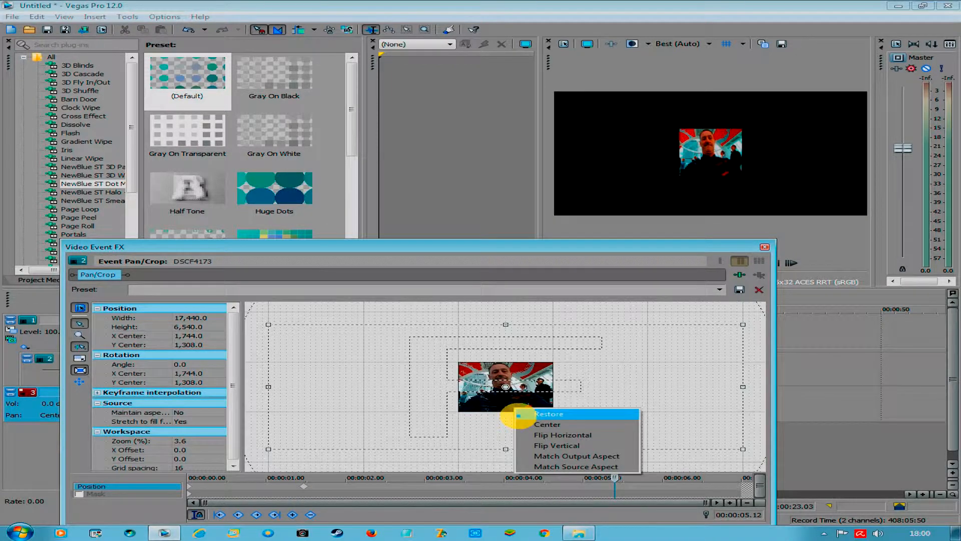
left_click(545, 414)
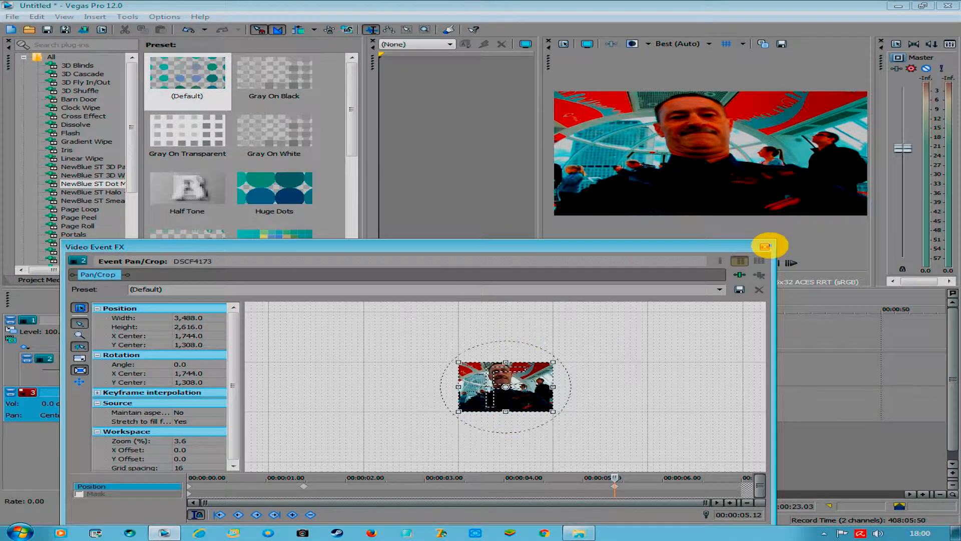
left_click(765, 247)
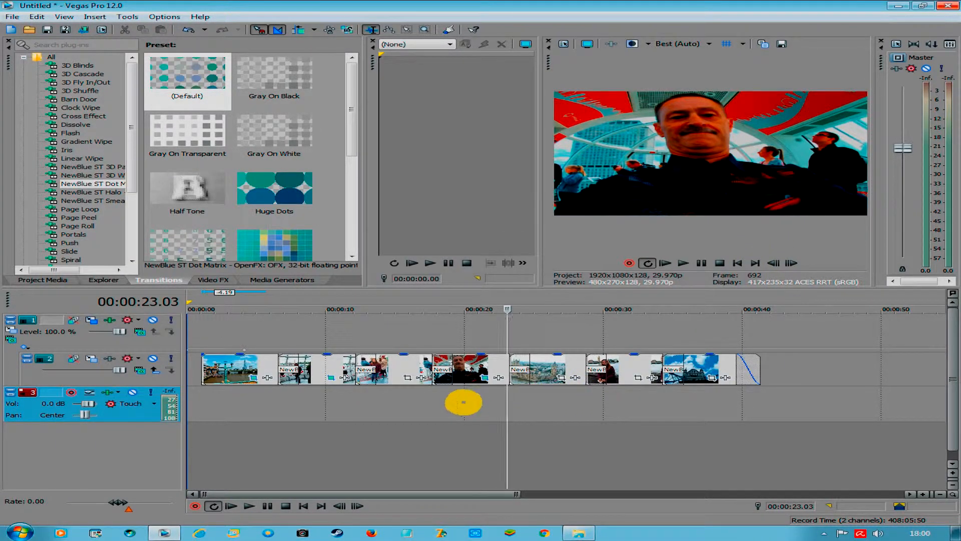
- Play the timeline from 00:00:19.19 to preview the fourth photo's zoom, and stop playback
left_click(459, 404)
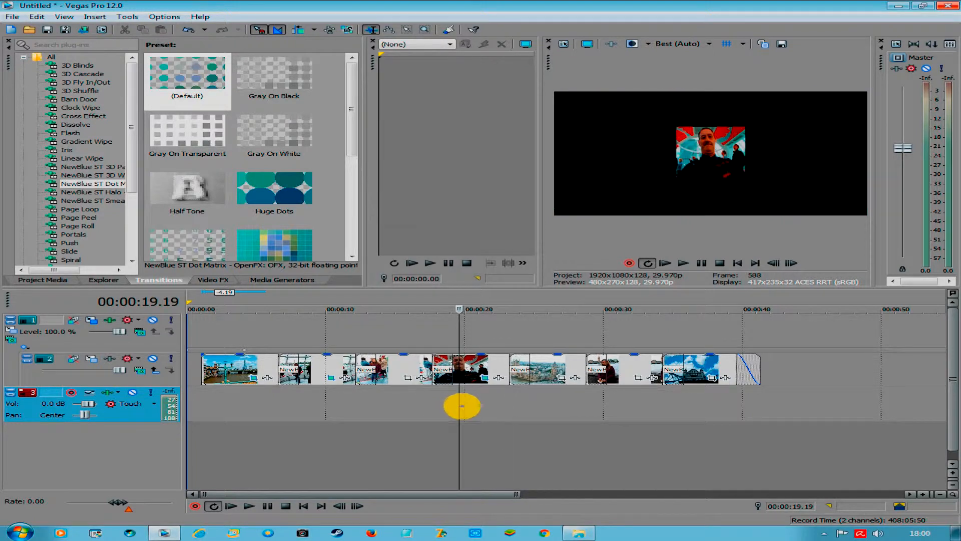
key("space")
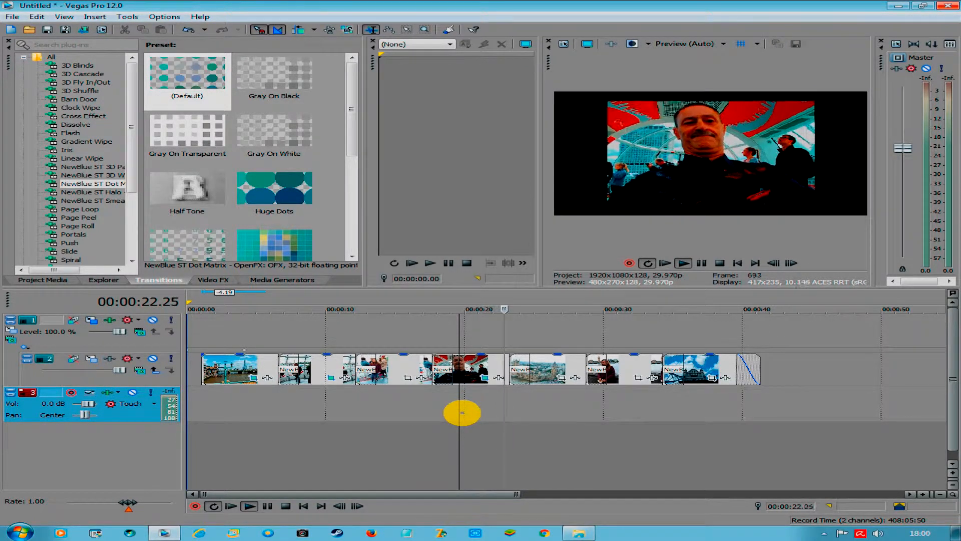
key("space")
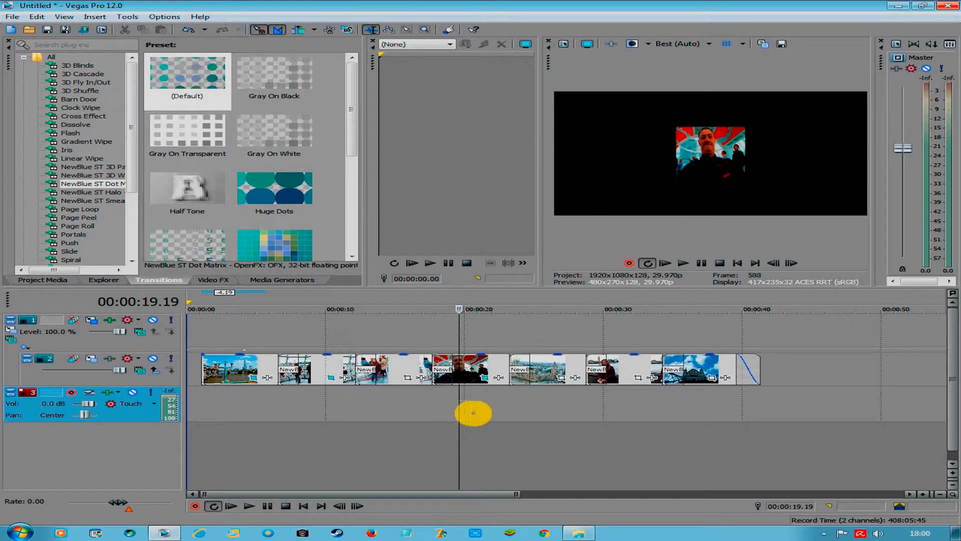
- With the playhead at 00:00:24.21, add a Pan/Crop keyframe at 00:00:01.14 on the fifth photo and shift its crop area to X Center 5,232
left_click(529, 401)
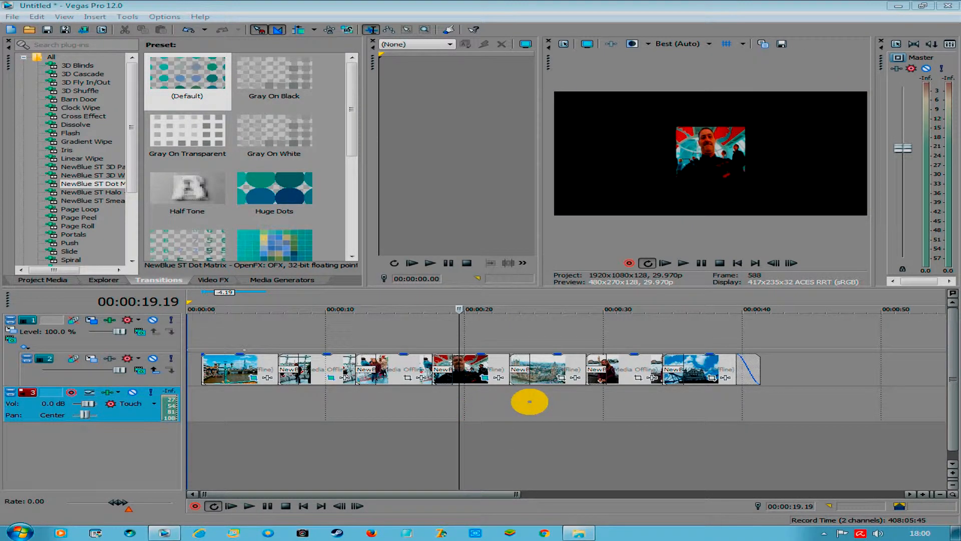
left_click(530, 404)
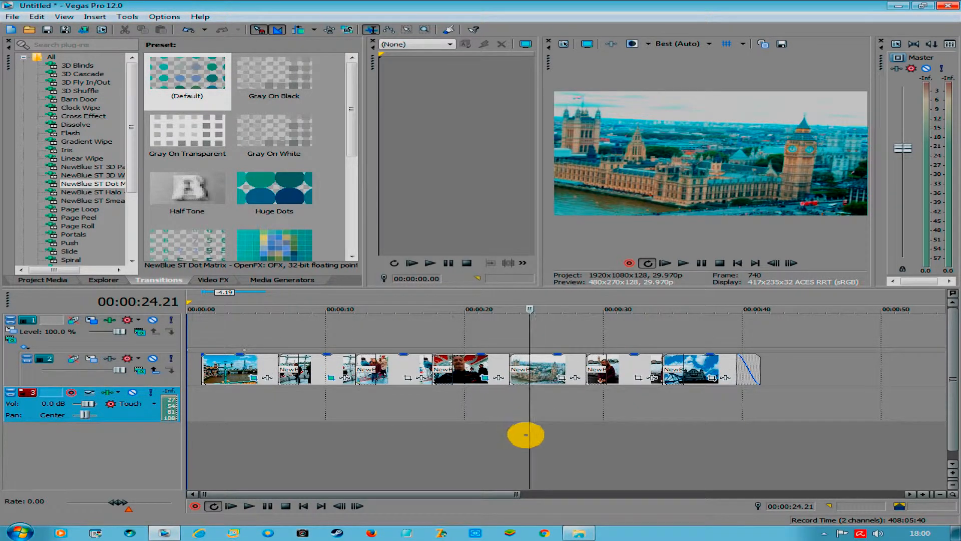
left_click(561, 377)
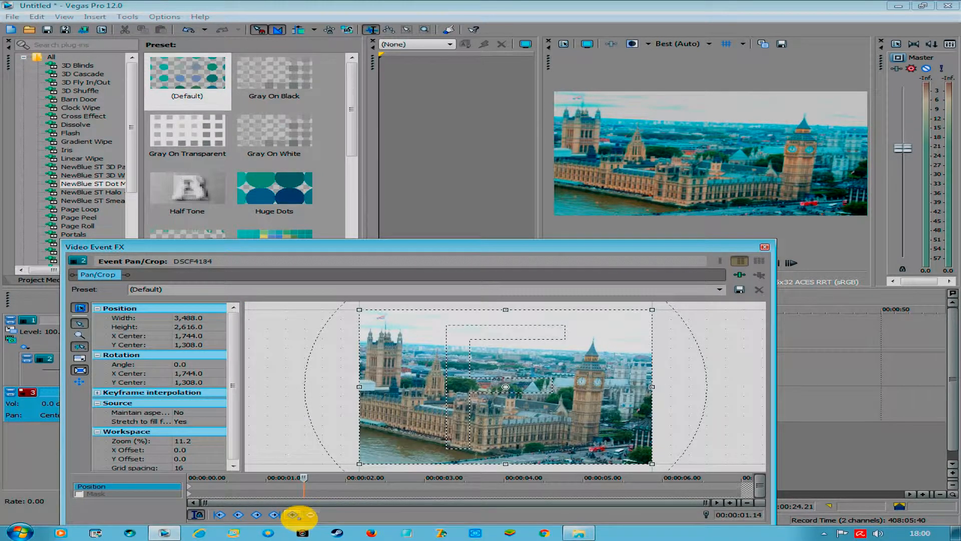
left_click(292, 514)
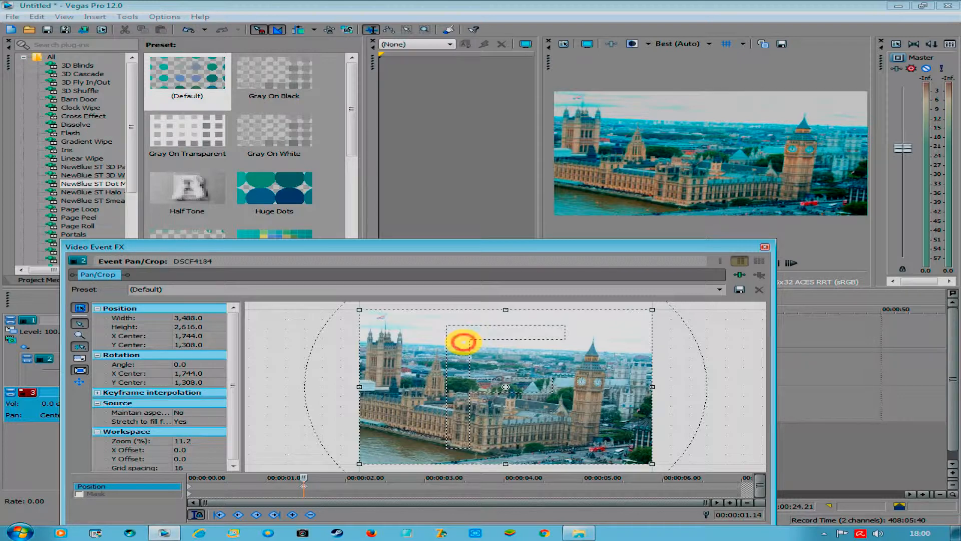
left_click_drag(456, 345, 615, 343)
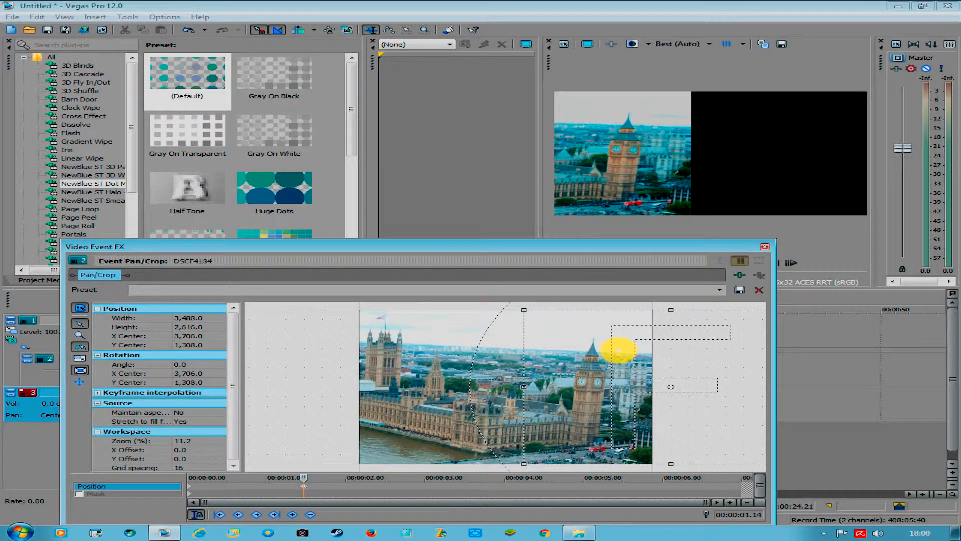
left_click_drag(617, 349, 705, 356)
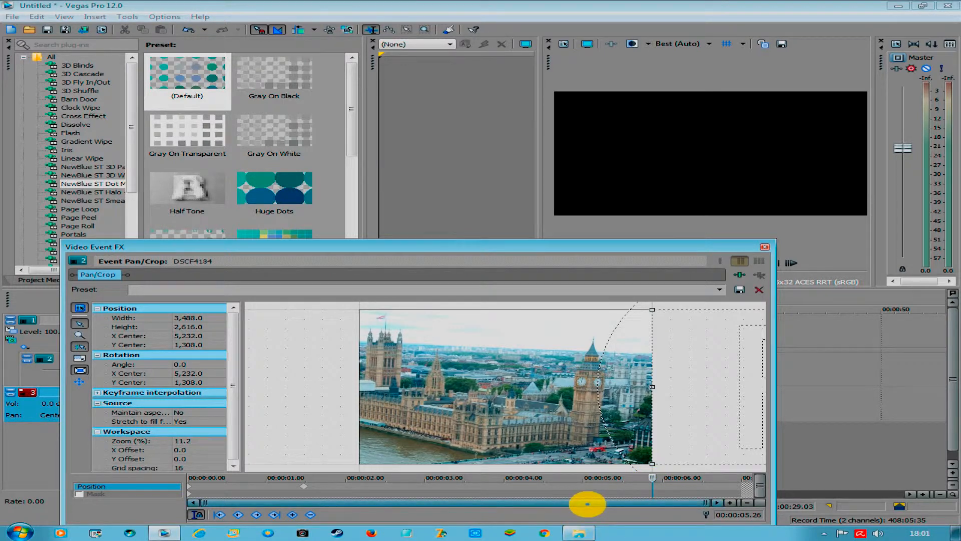
- Place the playhead at 00:00:28.23, restore the fifth photo's crop area at 00:00:05.16, and close Pan/Crop
left_click(764, 246)
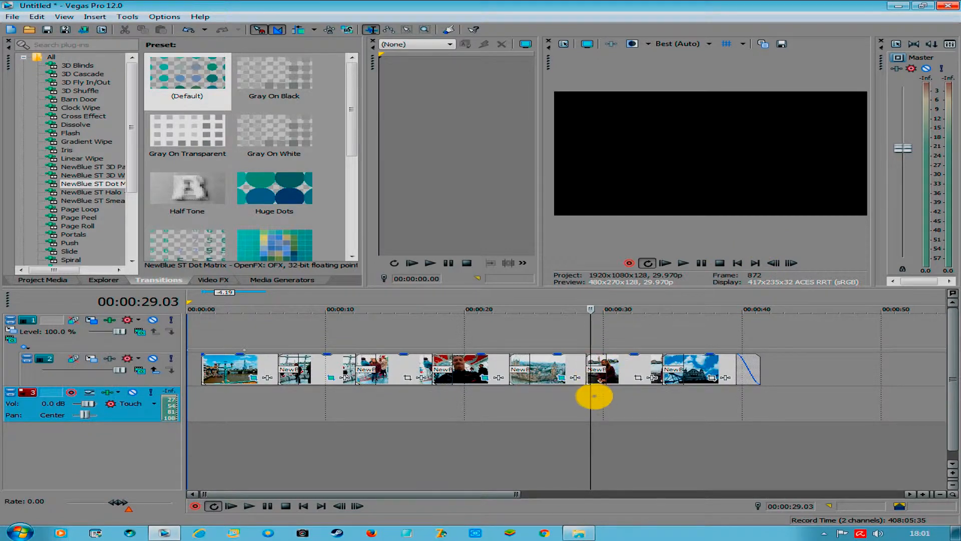
left_click(585, 398)
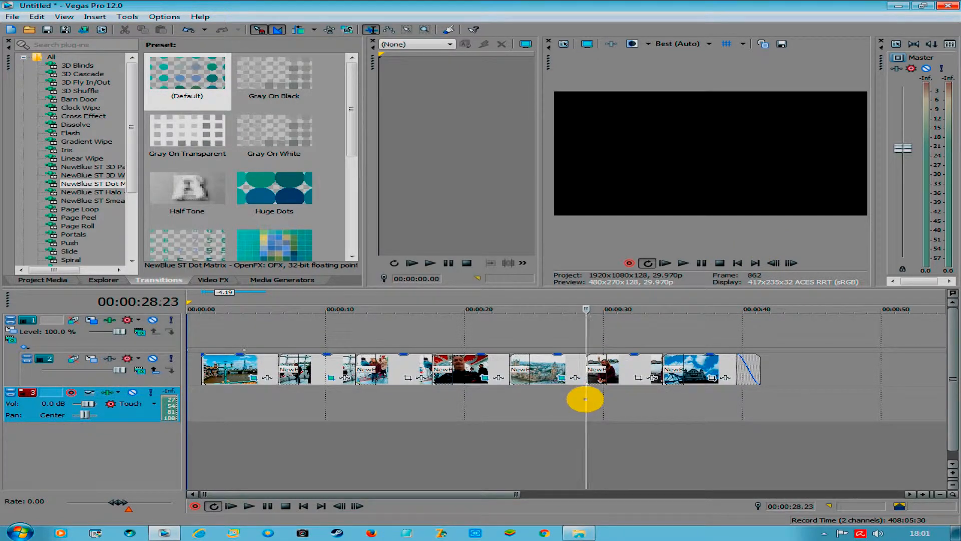
left_click(560, 377)
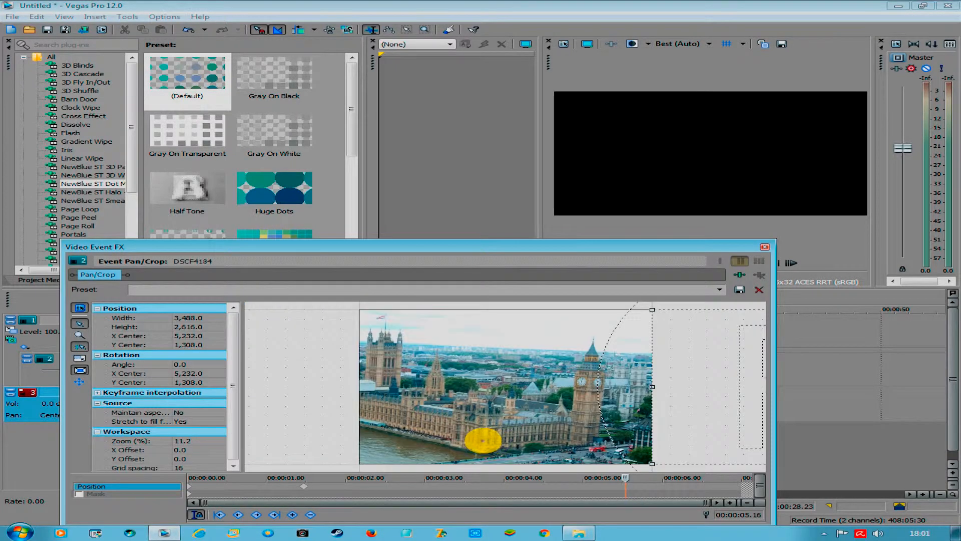
right_click(482, 441)
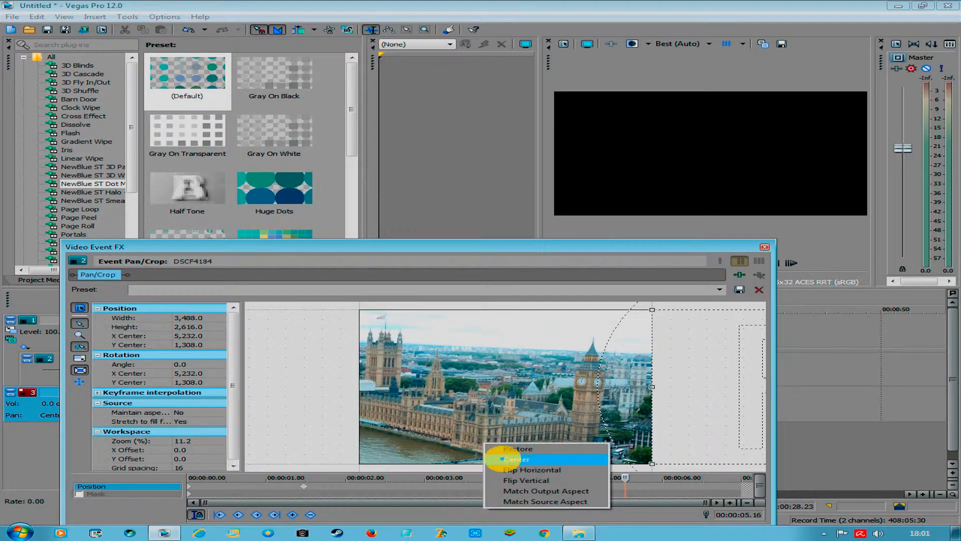
left_click(500, 452)
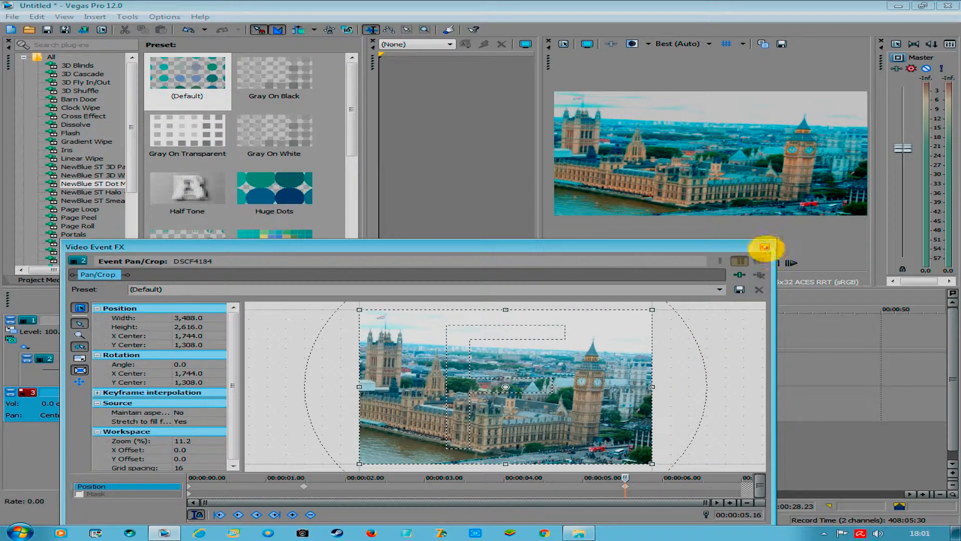
left_click(765, 247)
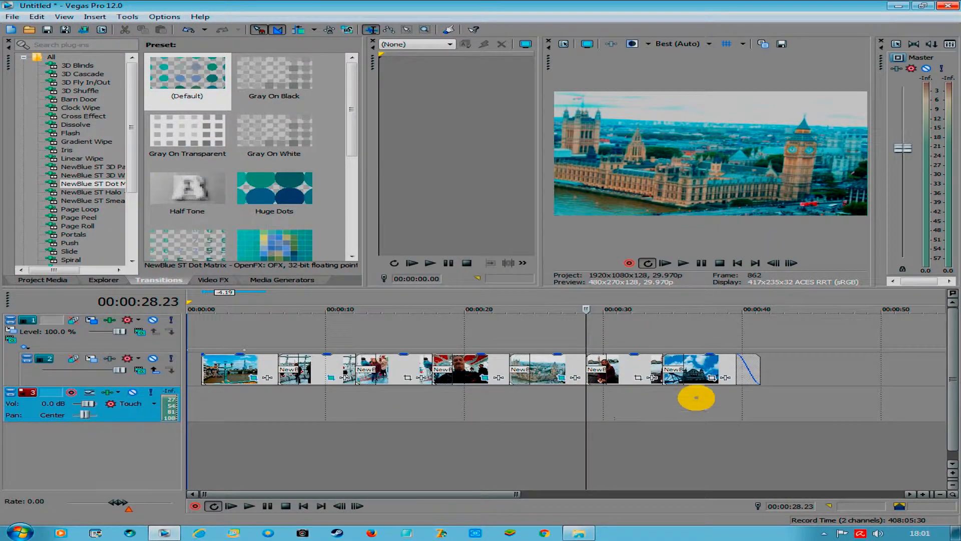
- With the playhead at 00:00:35.23, shift the Tower Bridge photo's crop area up to Y Center -1,308 at Pan/Crop time 00:00:01.14
left_click(682, 412)
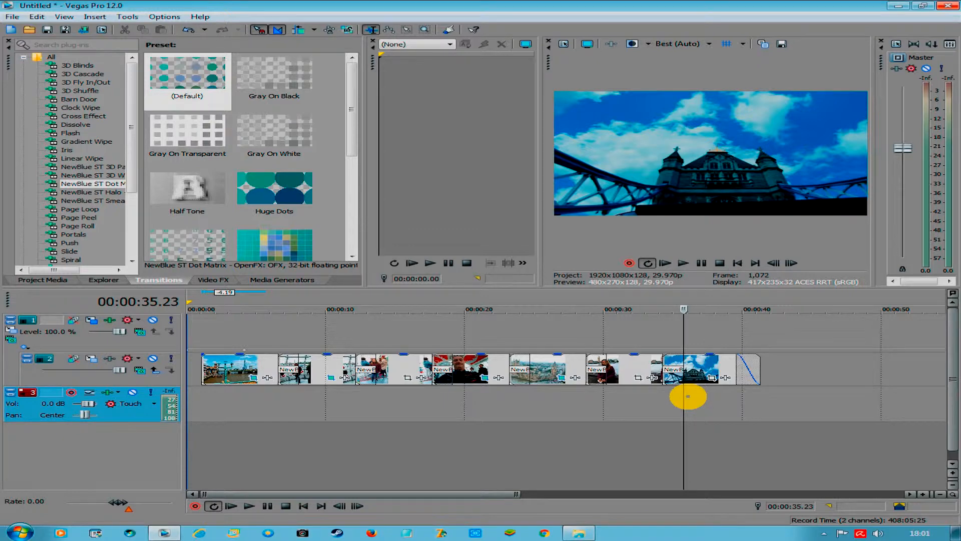
left_click(719, 378)
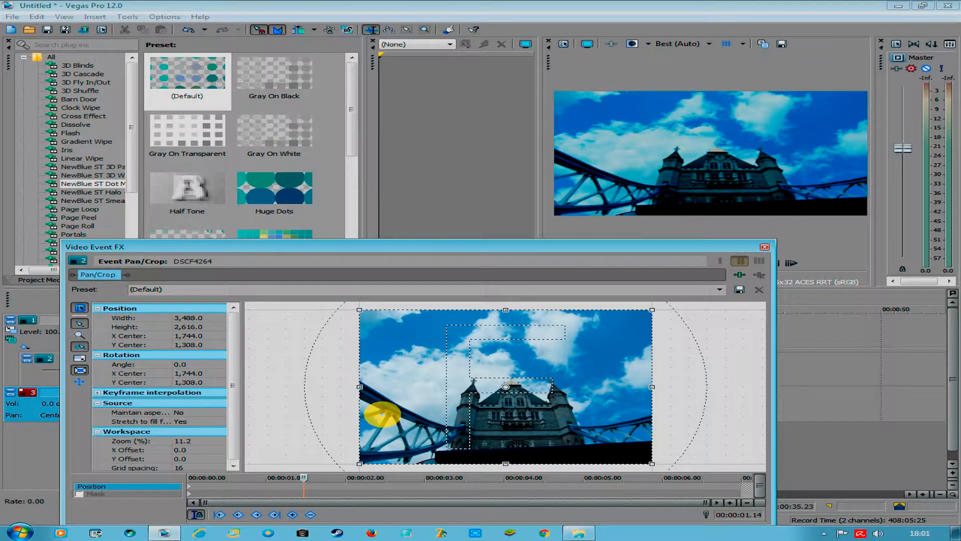
left_click_drag(381, 414, 381, 312)
left_click_drag(381, 307, 380, 298)
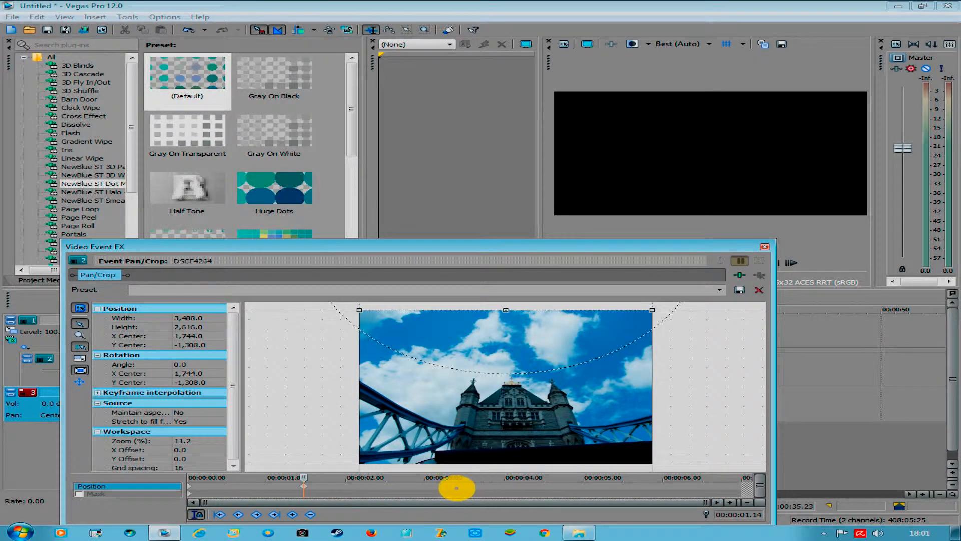
- At Pan/Crop time 00:00:03.00, recenter the Tower Bridge photo's crop area to Y Center 1,308, and close Pan/Crop
left_click(423, 492)
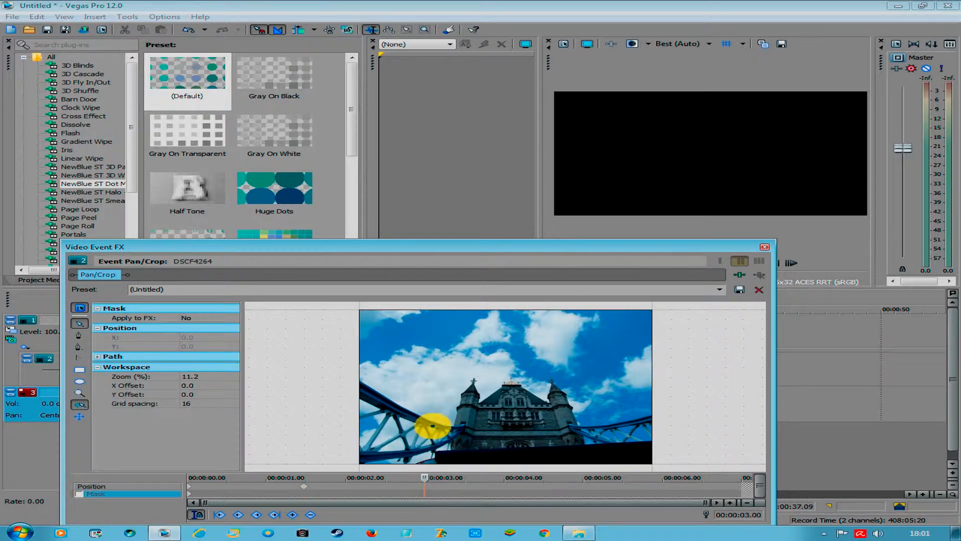
right_click(431, 413)
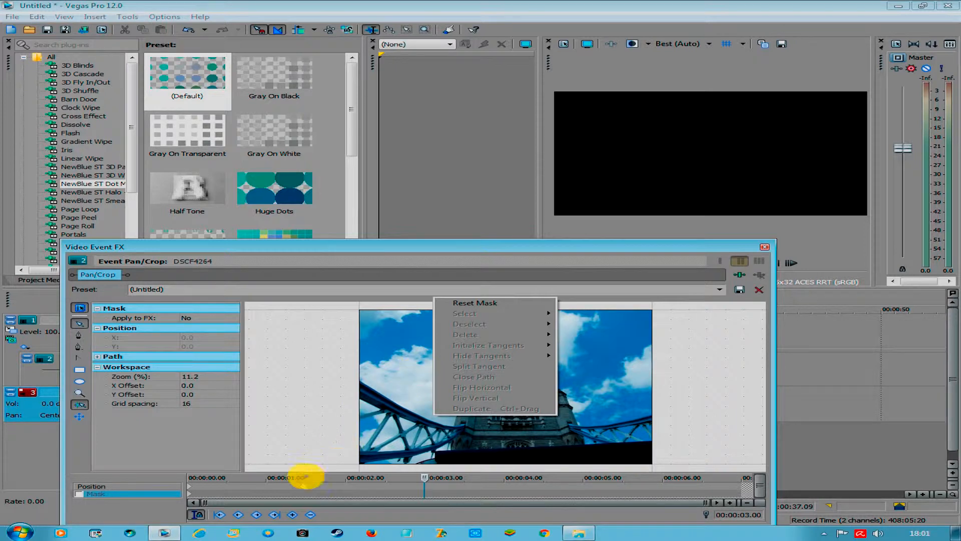
left_click(170, 485)
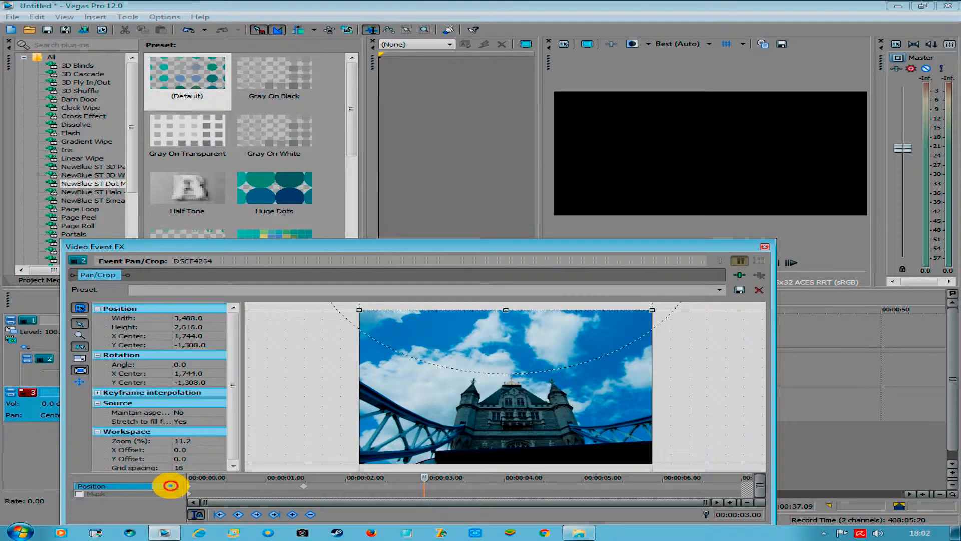
right_click(444, 331)
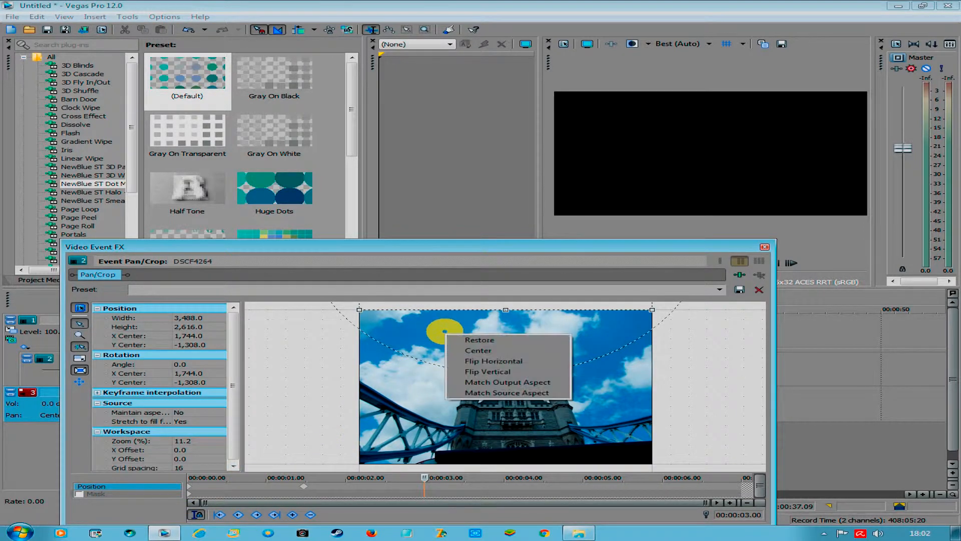
left_click(456, 349)
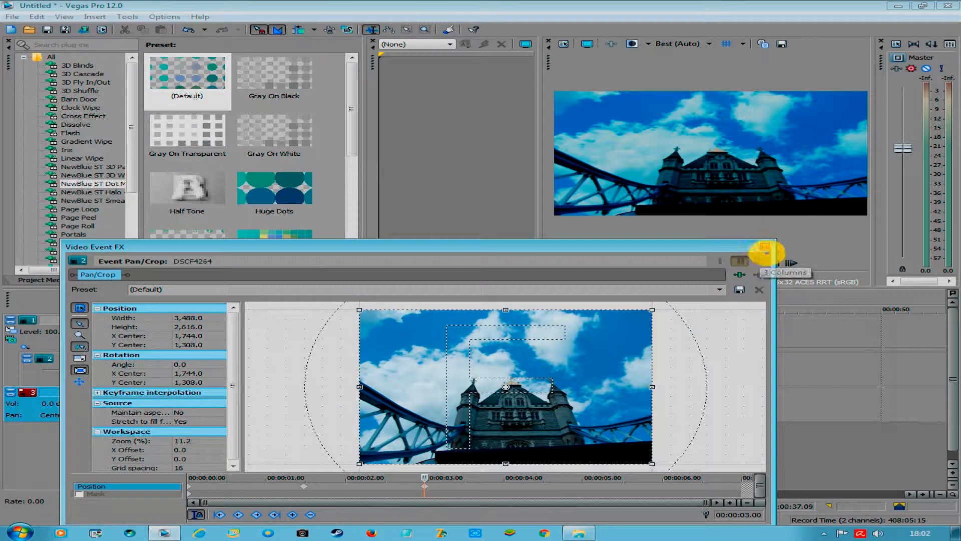
left_click(764, 246)
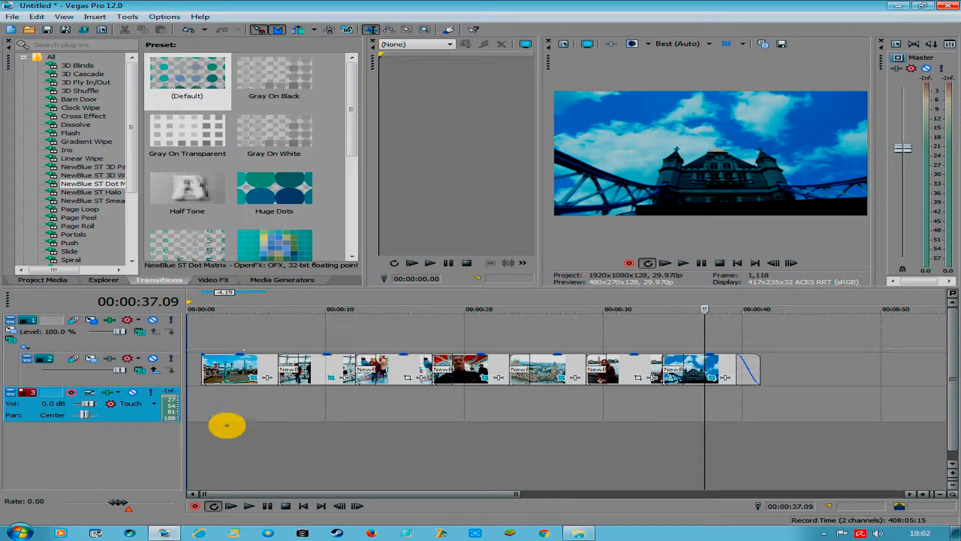
- Move the playhead to 00:00:01.02, select the second photo at 00:00:08.27, and briefly play and stop the timeline there
left_click(205, 410)
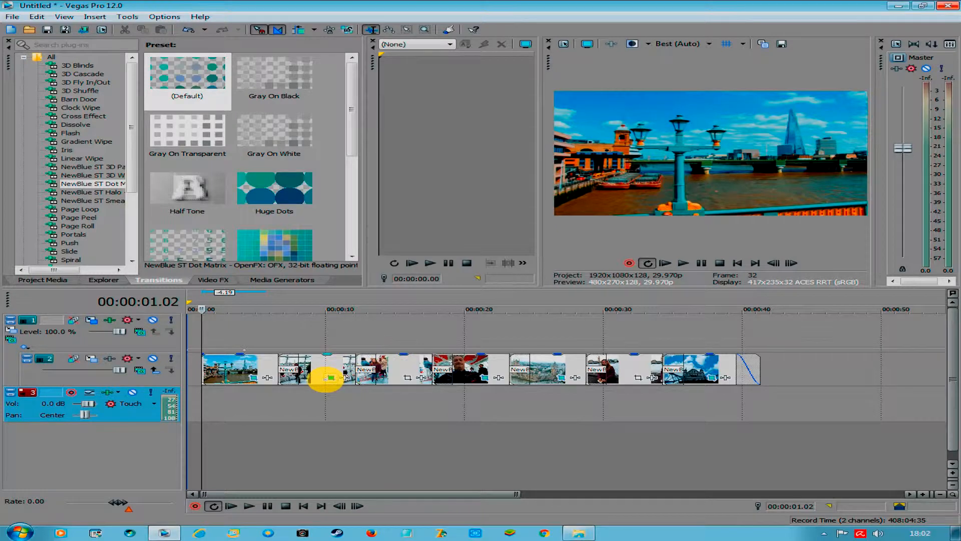
left_click(309, 371)
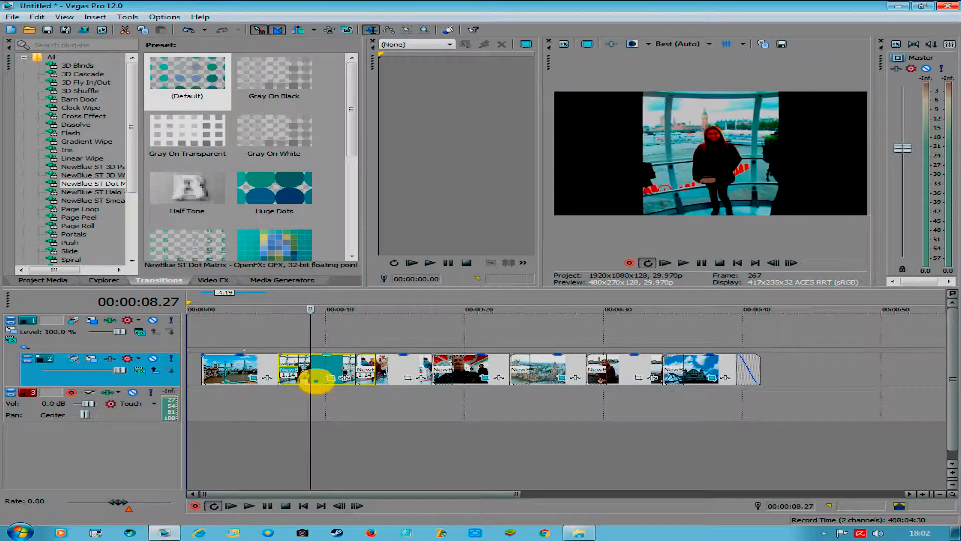
scroll(335, 395, "up", 5)
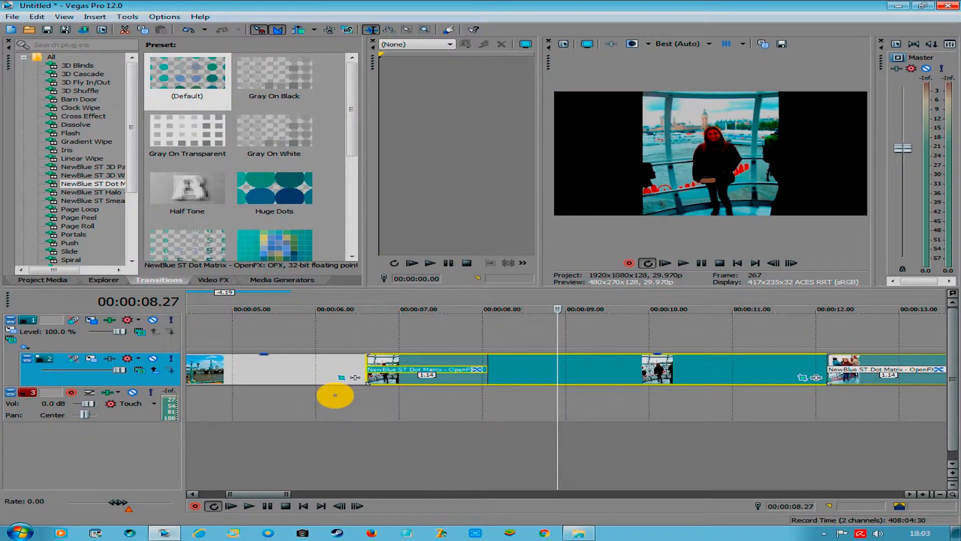
key("space")
key("space")
scroll(622, 386, "down", 4)
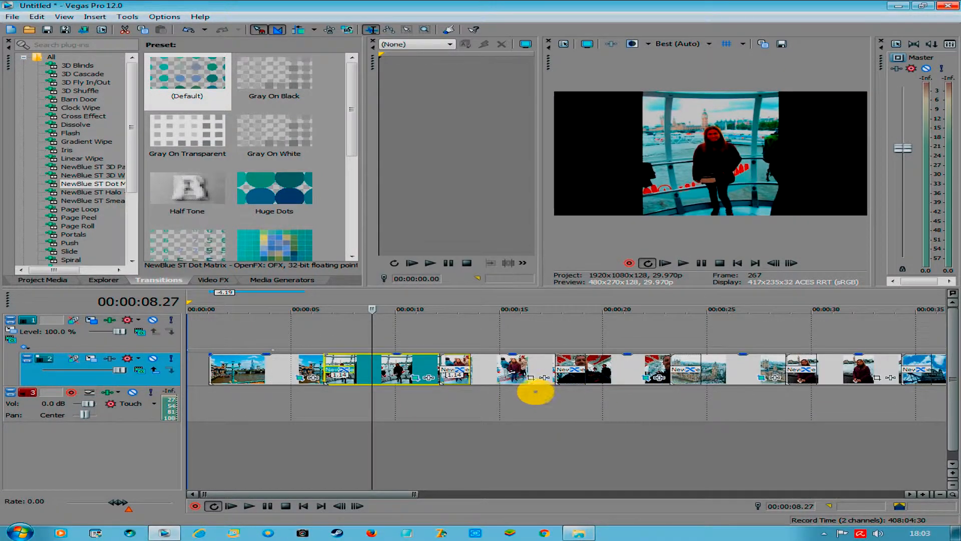
- With the third photo selected at 00:00:13.29, remove the NewBlue ST Dot Matrix transition from its start
left_click(477, 380)
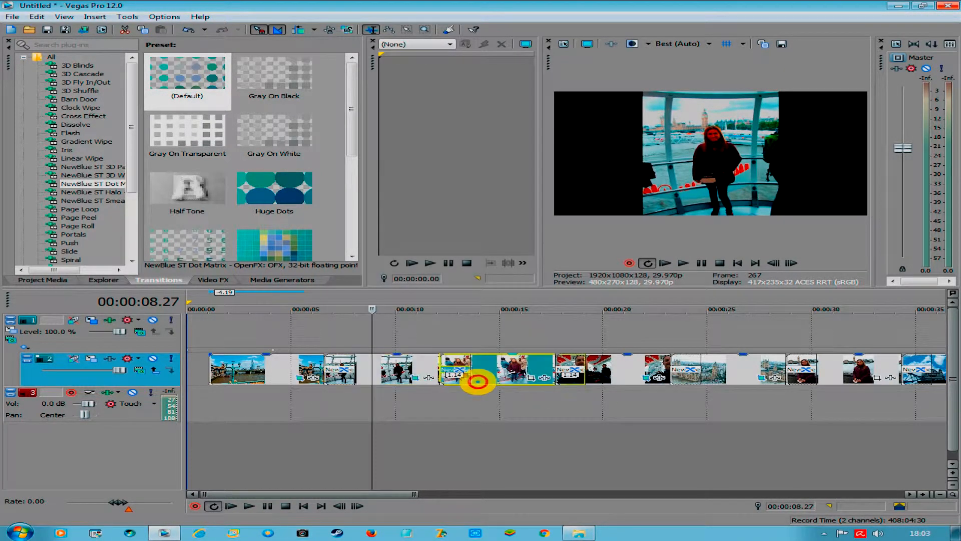
scroll(476, 383, "up", 3)
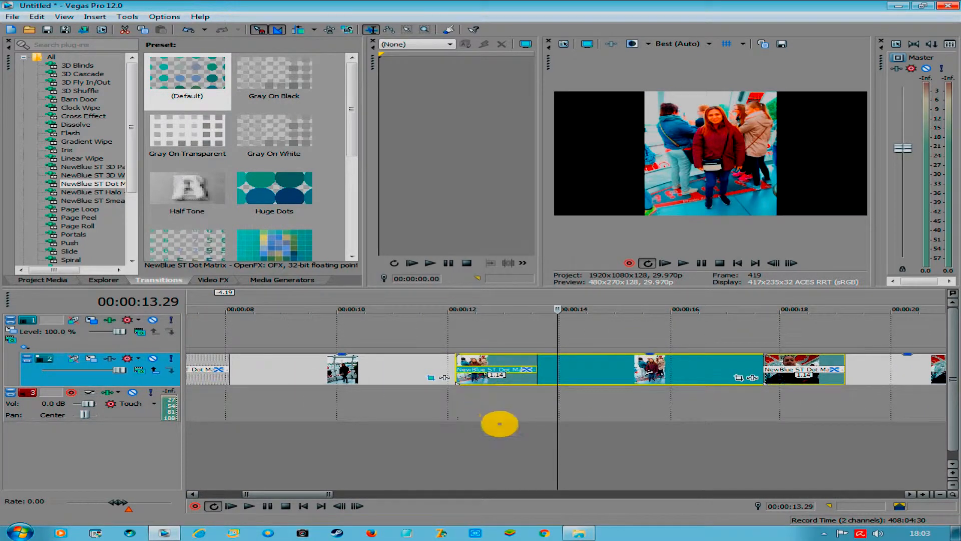
left_click(523, 369)
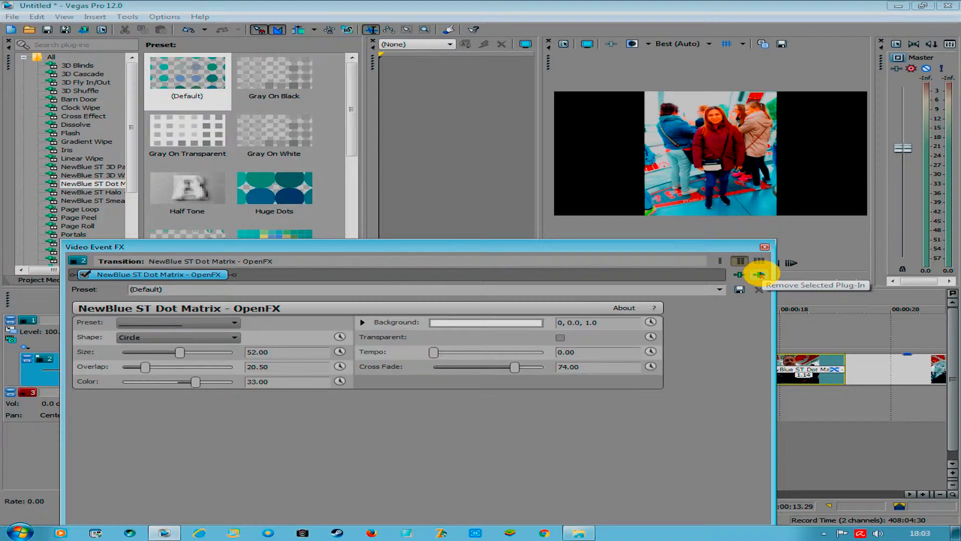
left_click(759, 275)
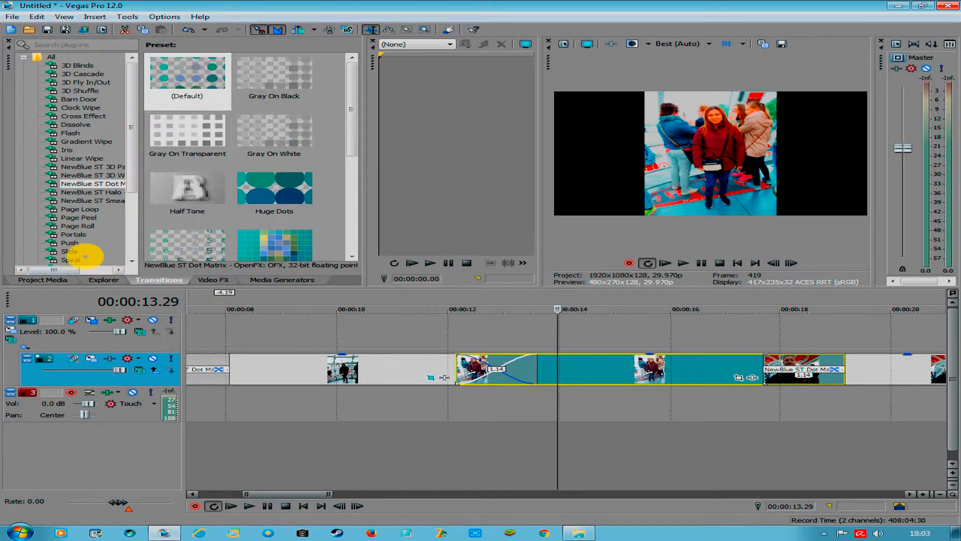
- Apply the Spiral transition's (Default) preset between the second and third photos, and close its settings
left_click(75, 259)
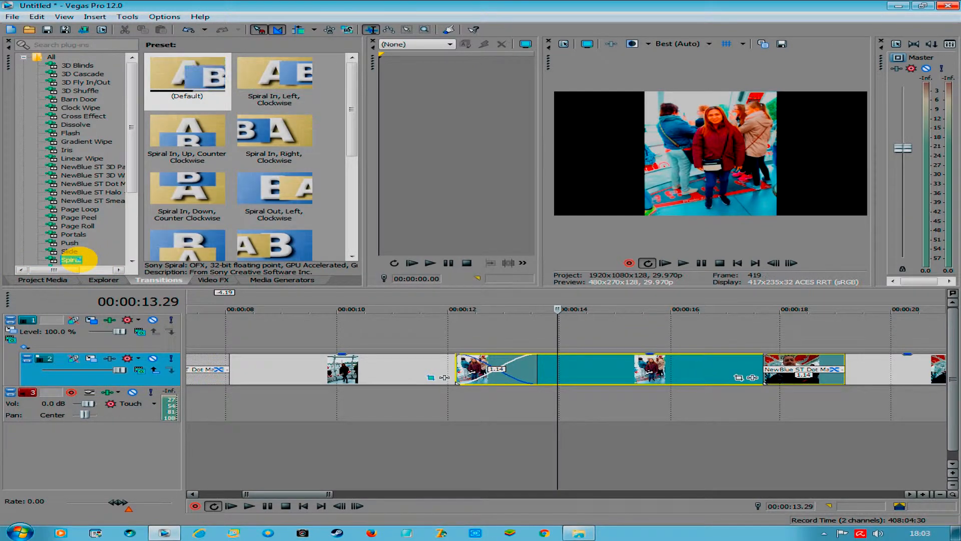
left_click(188, 80)
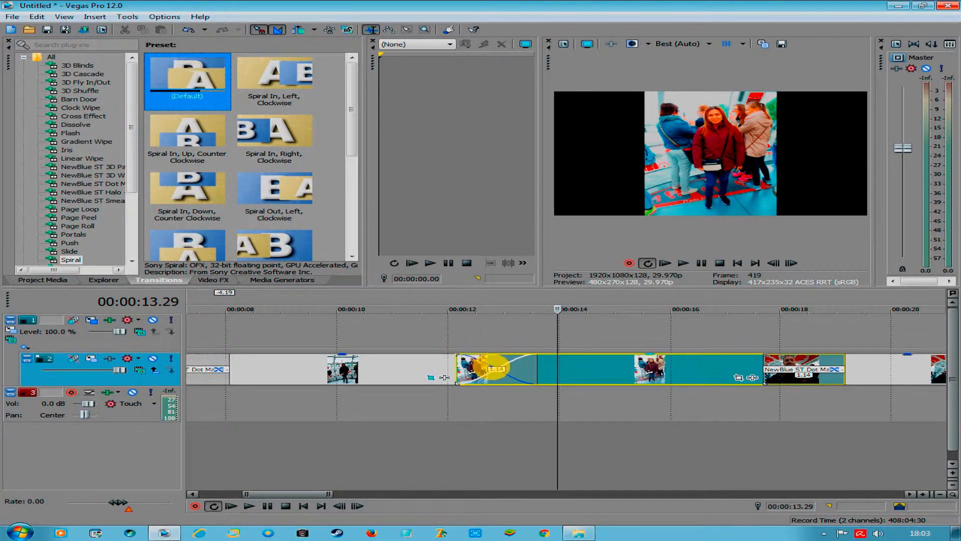
left_click_drag(188, 80, 492, 367)
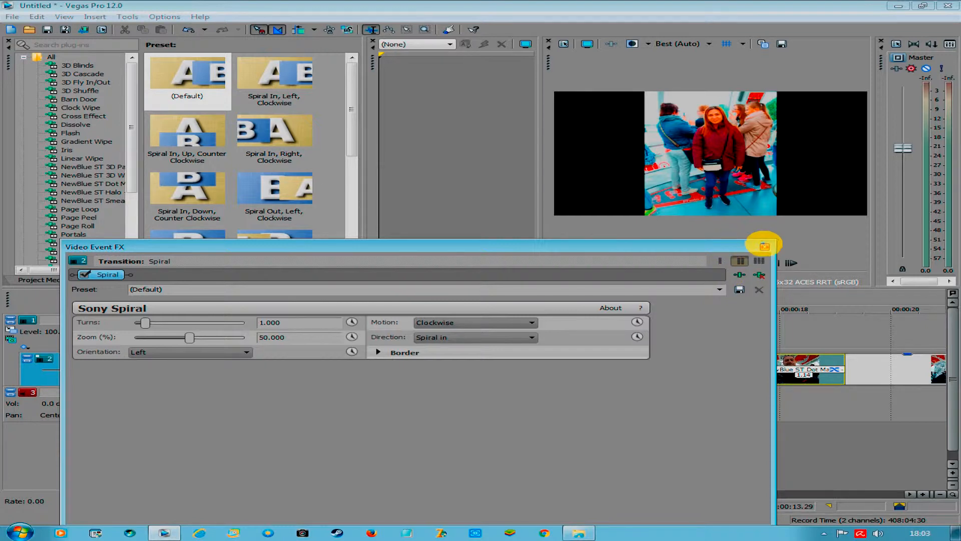
left_click(764, 246)
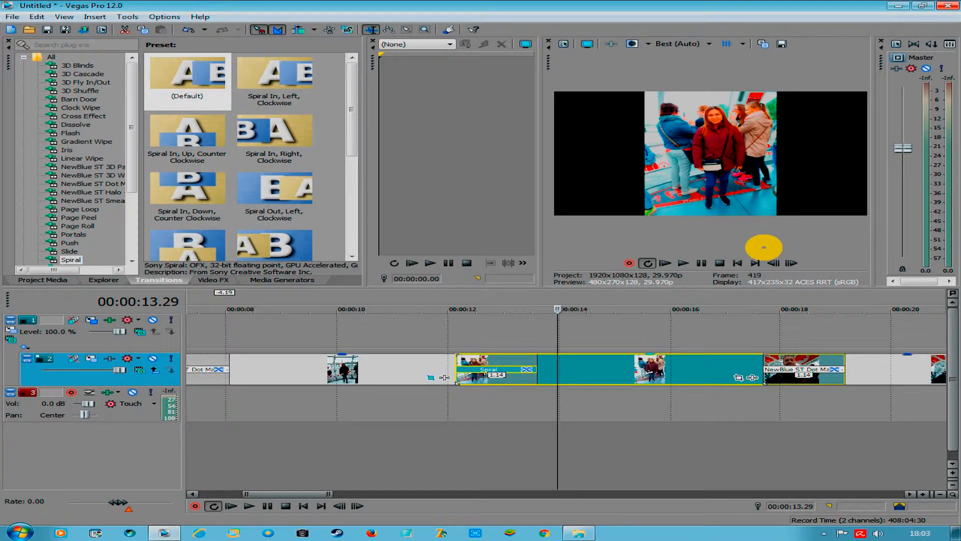
- Play the timeline from 00:00:11.20 to preview the Spiral transition and the following photo, and stop playback
left_click(429, 341)
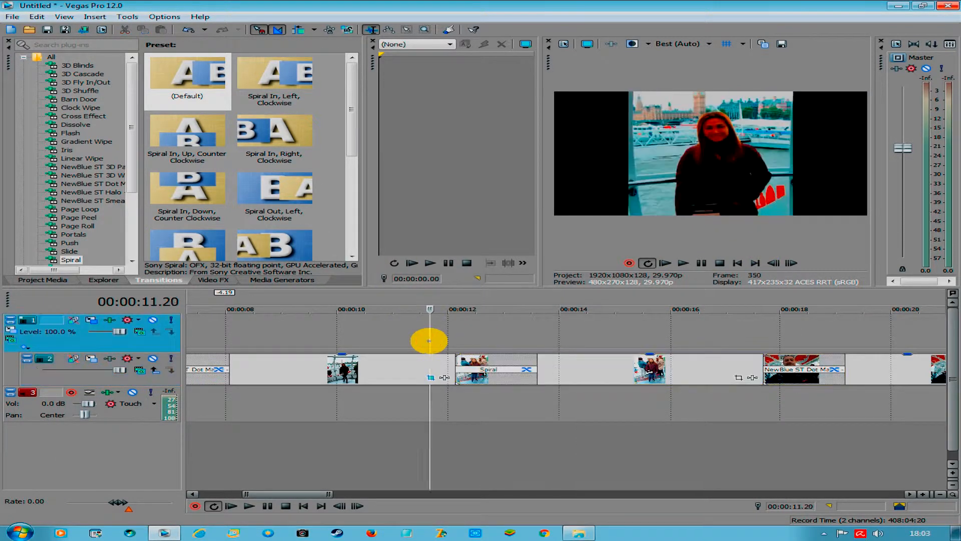
key("space")
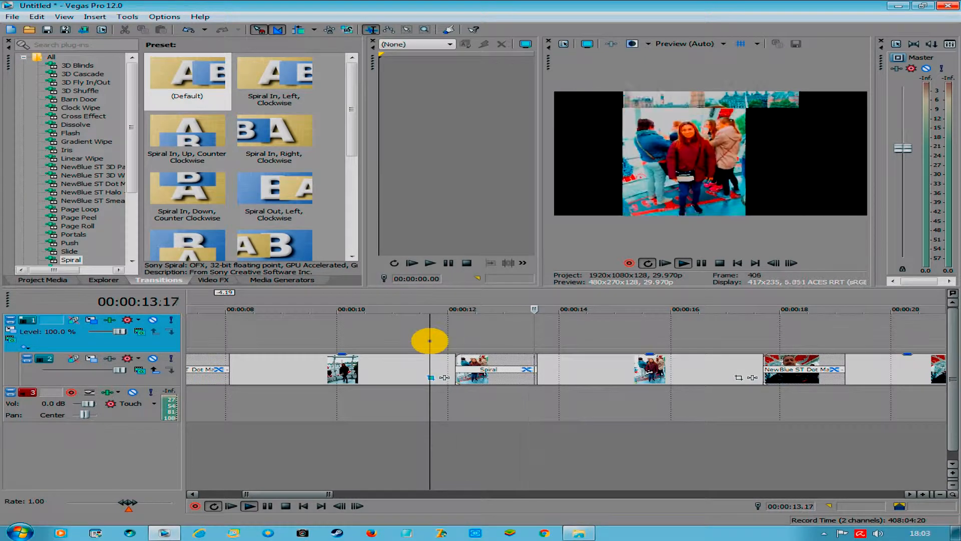
scroll(429, 341, "down", 2)
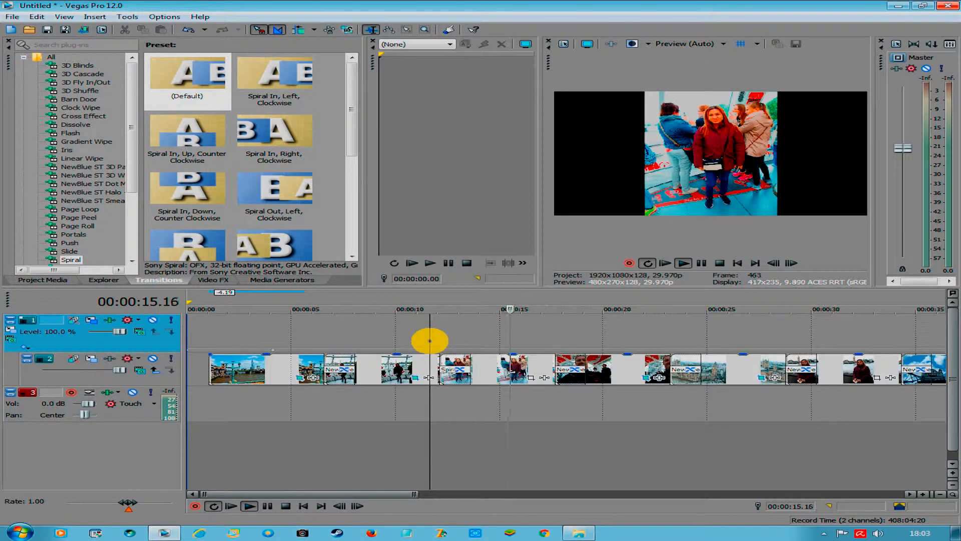
scroll(432, 340, "down", 3)
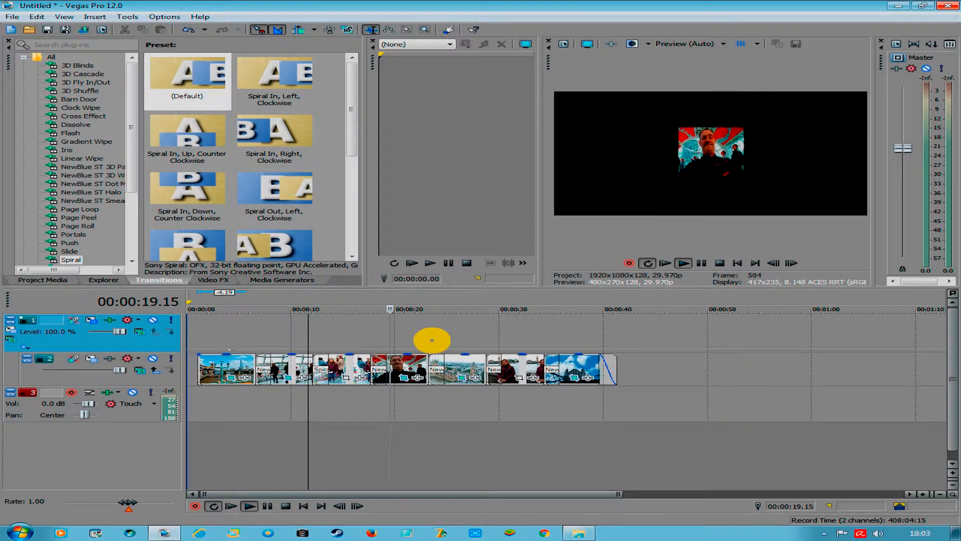
key("space")
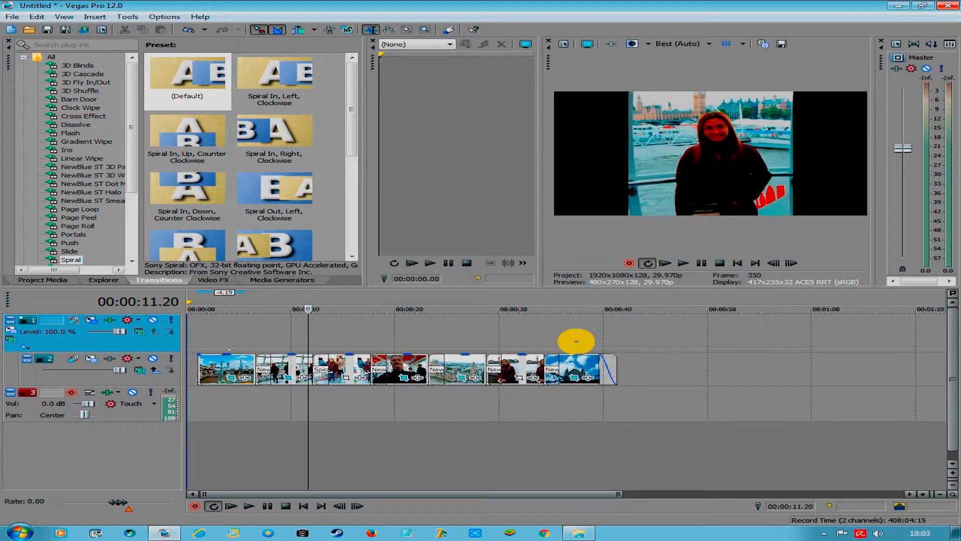